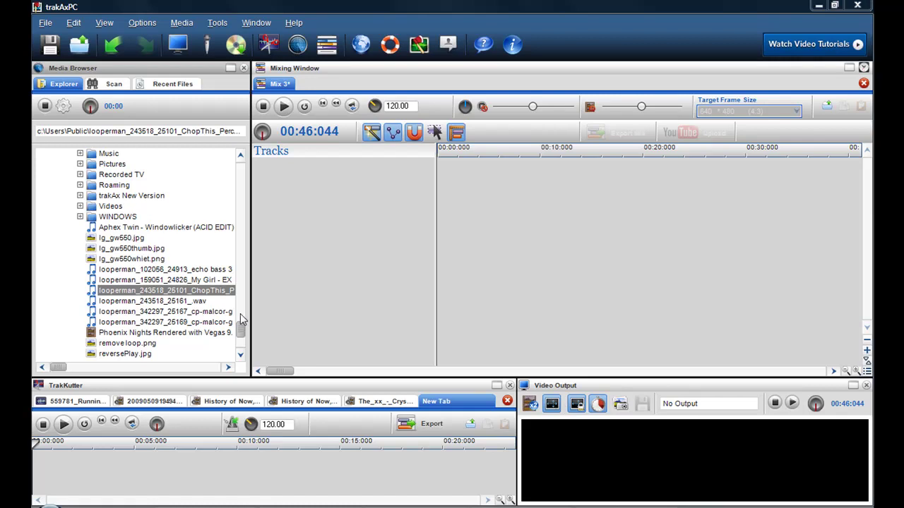
Preview the looperman_243518_25101_ChopThis_Perc03.wav loop and add it to the mix as the first track, starting at about 2 seconds
right_click(208, 293)
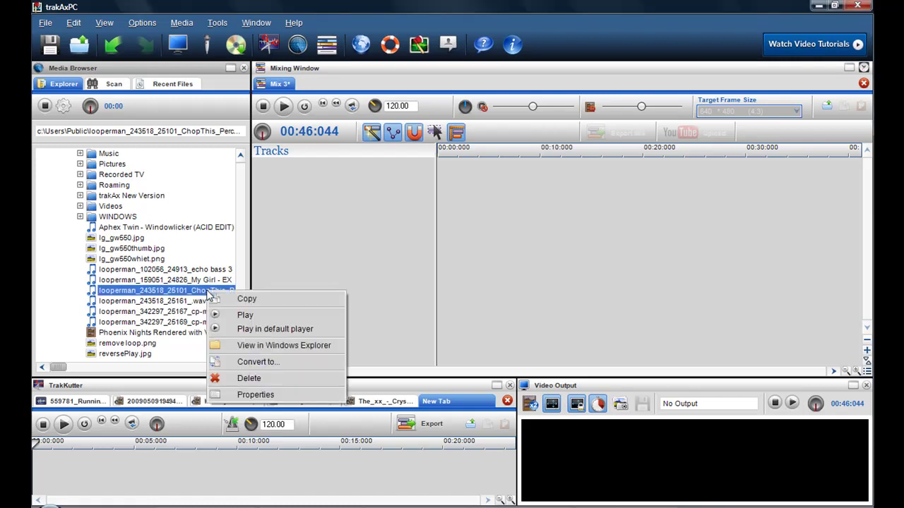
left_click(218, 316)
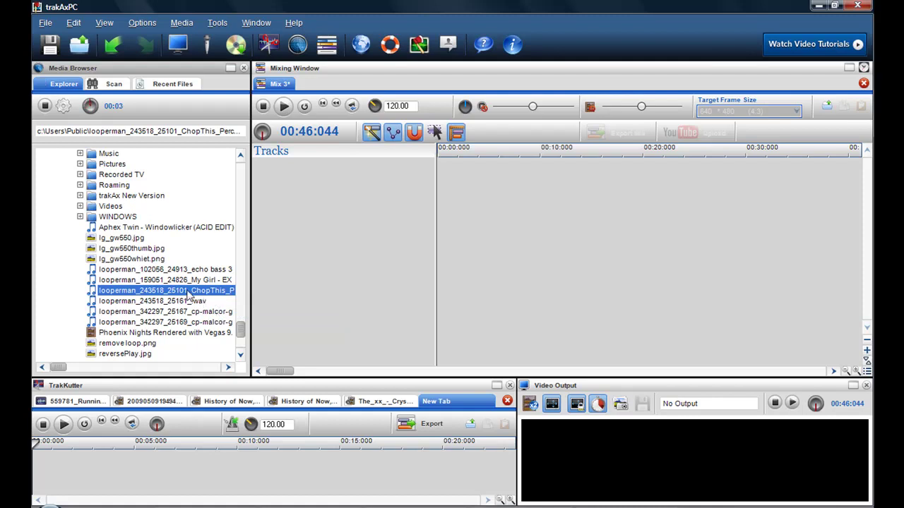
left_click_drag(443, 179, 444, 179)
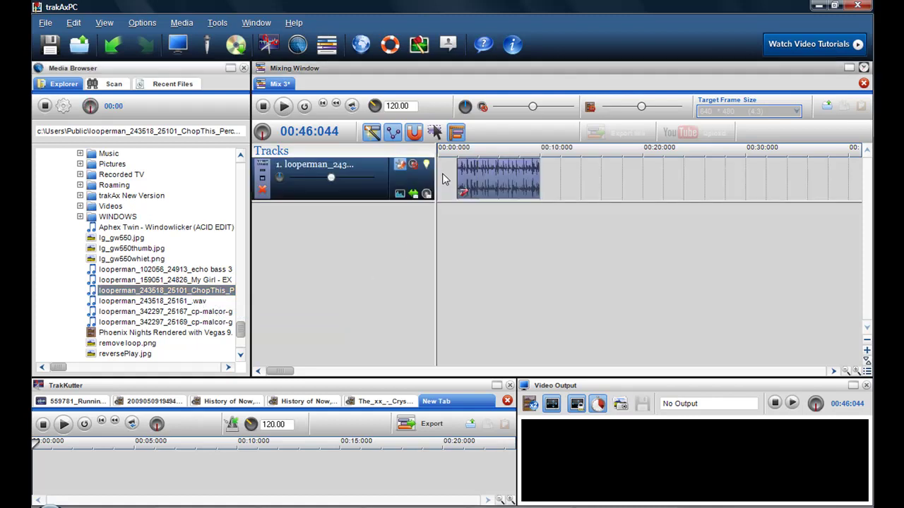
Inspect the percussion loop's detected BPM and its file properties
left_click(495, 185)
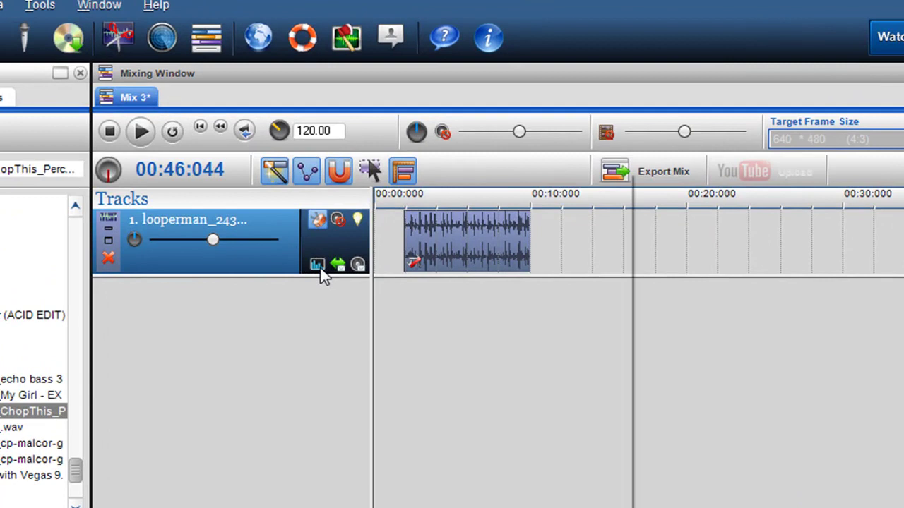
left_click(317, 265)
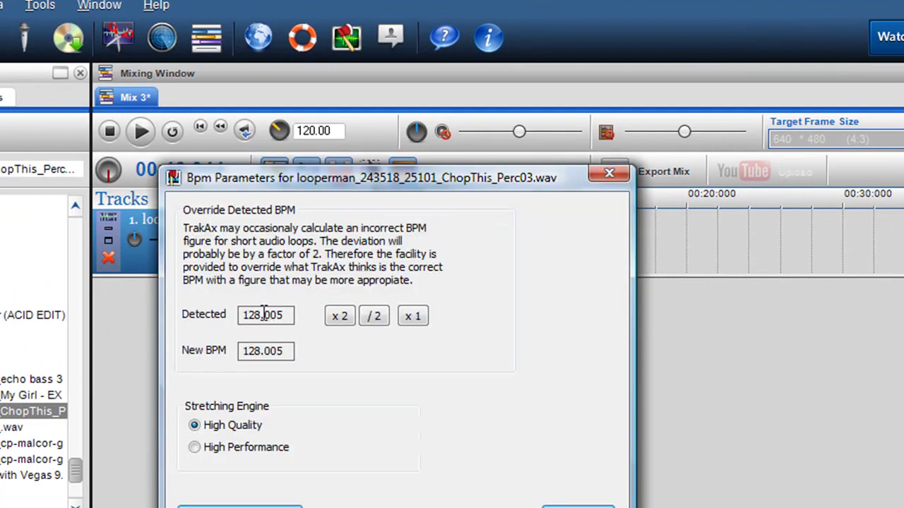
left_click(239, 507)
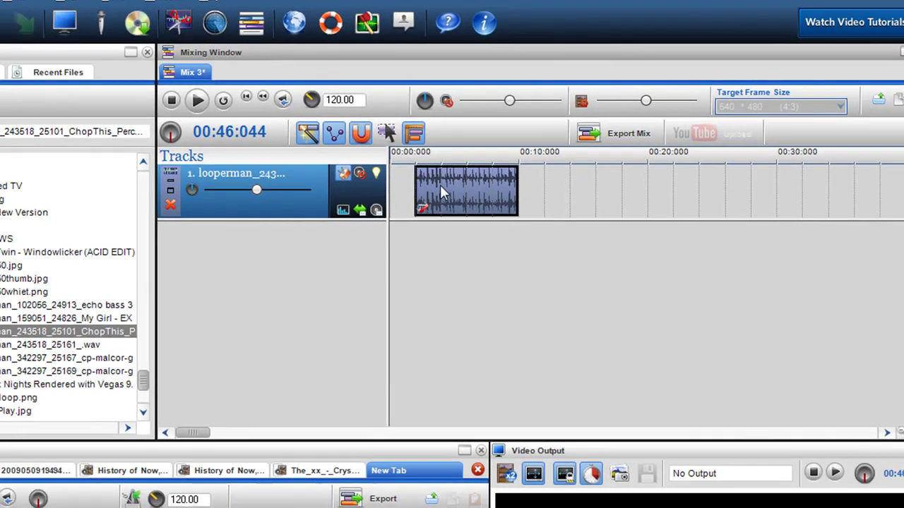
right_click(435, 234)
left_click(488, 504)
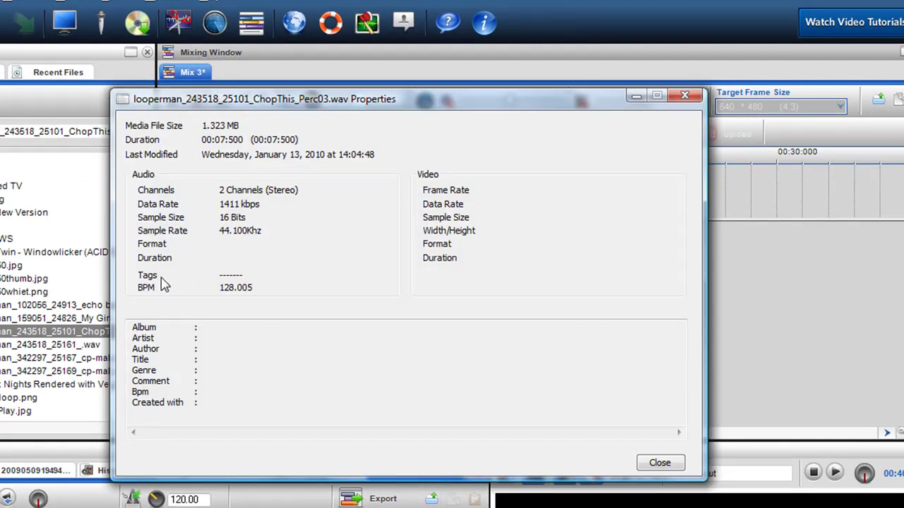
left_click(660, 463)
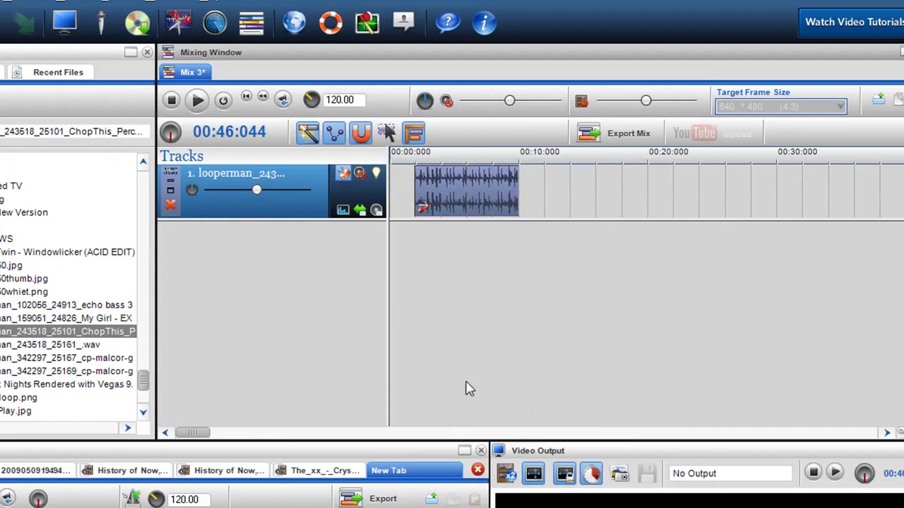
Add looperman_243518_25161_.wav to the mix as a second track, aligned with the start of the first loop
left_click(55, 359)
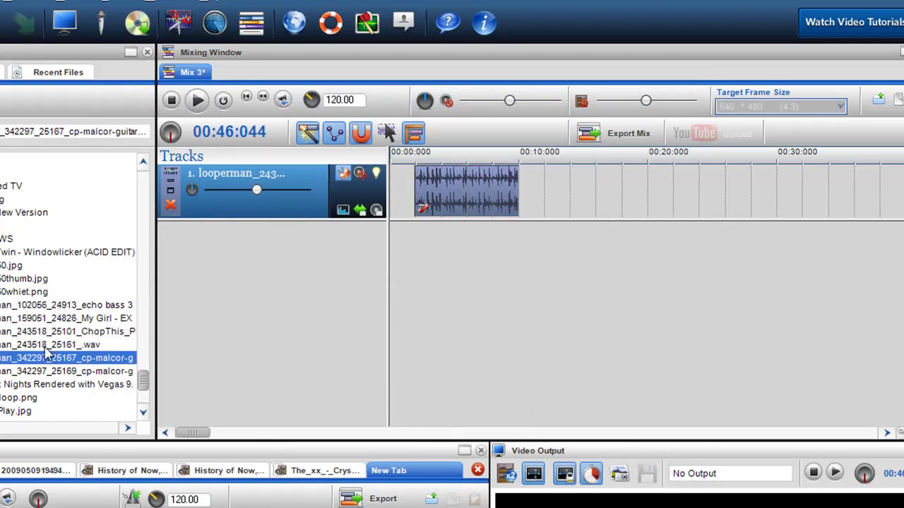
left_click(46, 346)
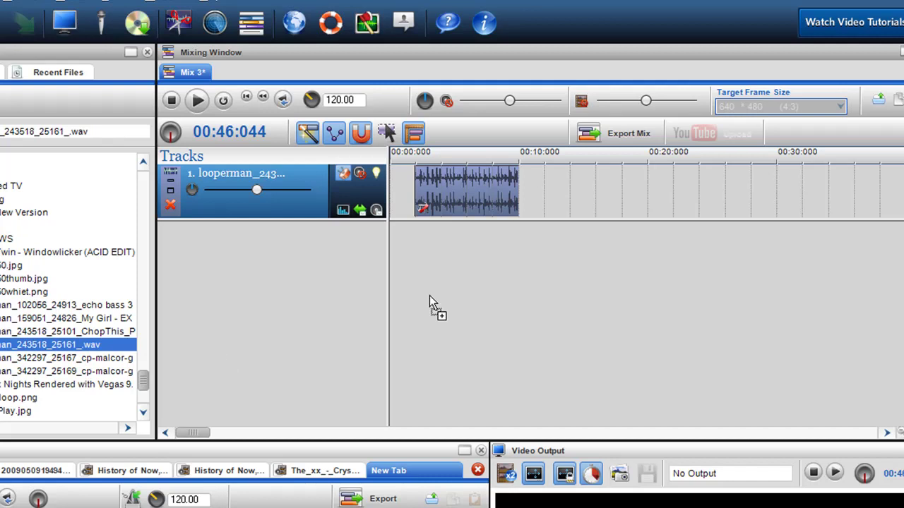
left_click_drag(414, 230, 418, 240)
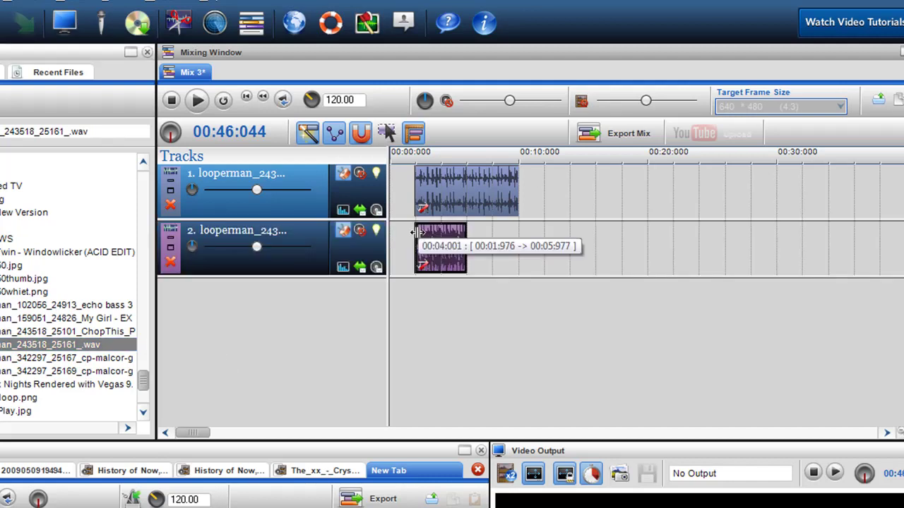
Extend the loops on both tracks to repeat for about 32 seconds, ending at the same point
left_click_drag(480, 246, 701, 273)
left_click(518, 200)
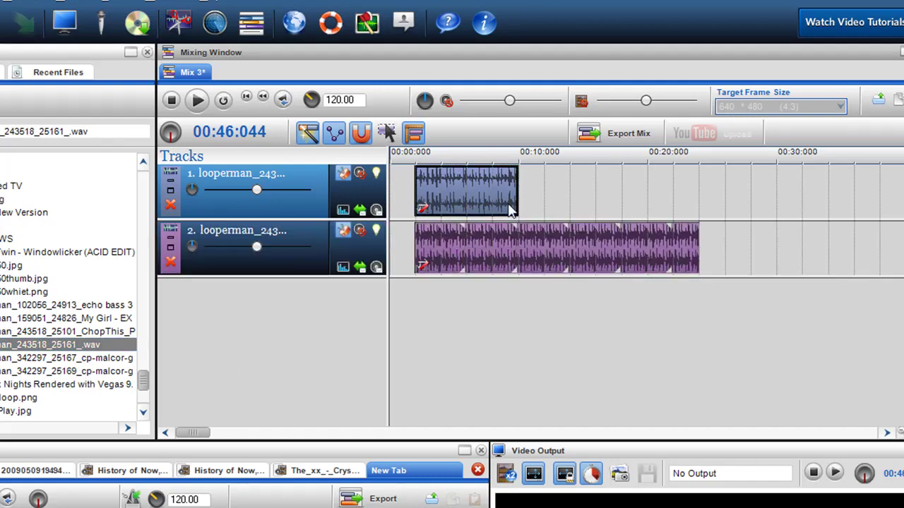
left_click_drag(518, 200, 777, 225)
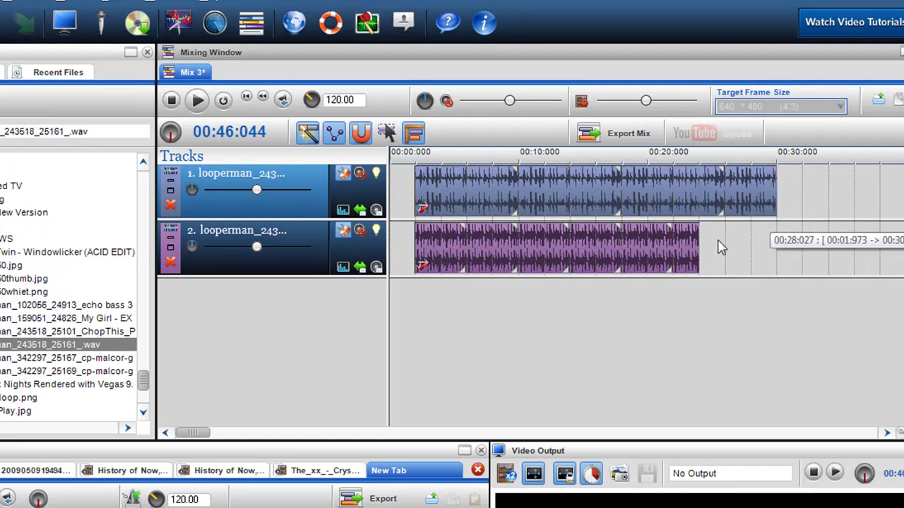
left_click_drag(705, 252, 827, 243)
left_click_drag(776, 208, 823, 208)
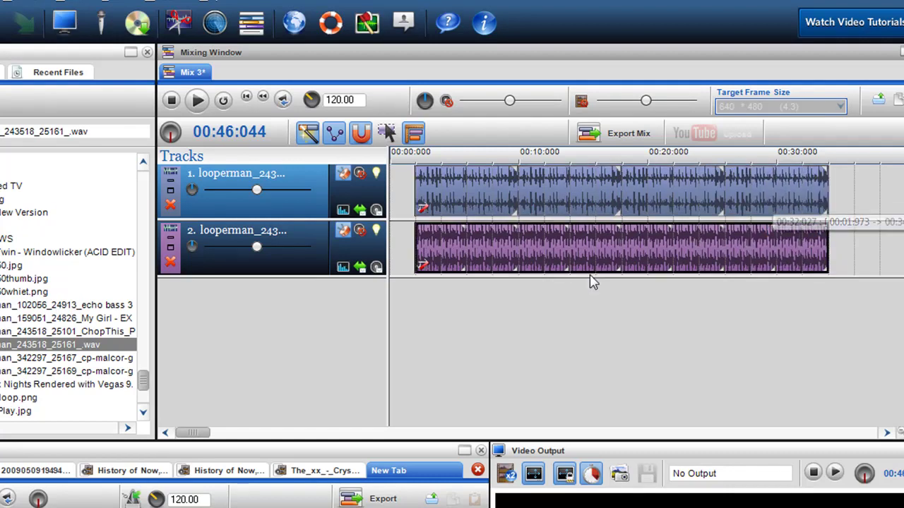
Play the two-track mix from the beginning and check the second track's detected BPM, ending with playback stopped
left_click(406, 288)
left_click(194, 101)
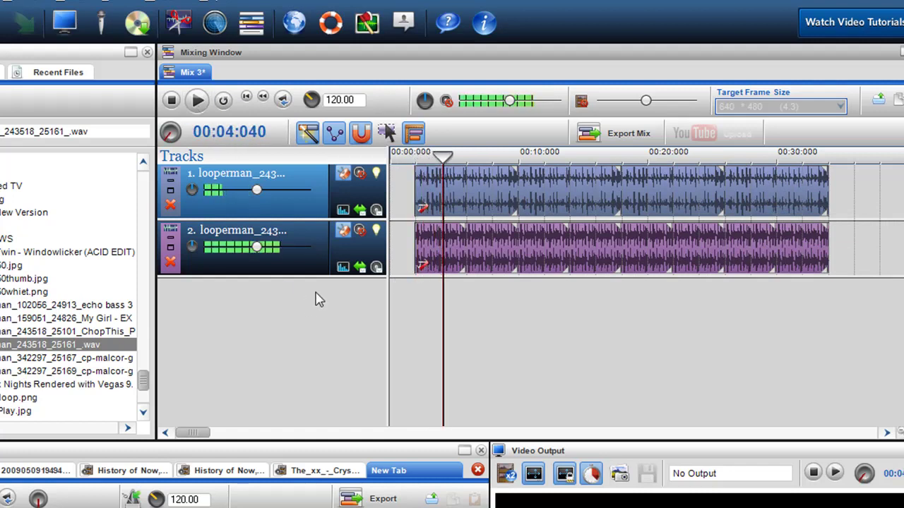
left_click(342, 268)
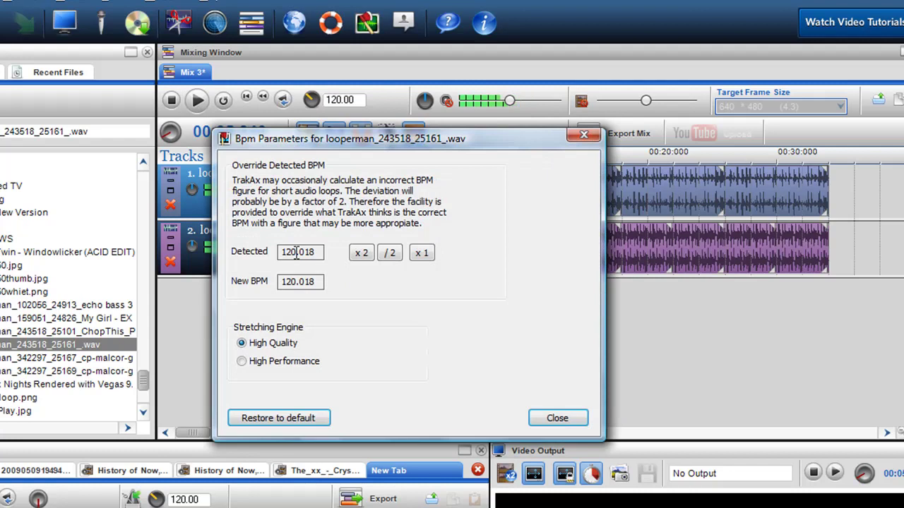
left_click(557, 418)
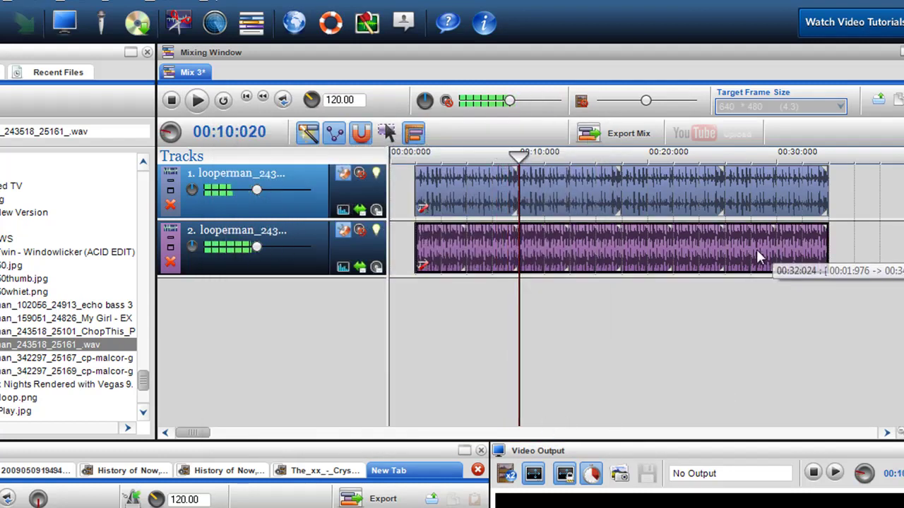
left_click(179, 106)
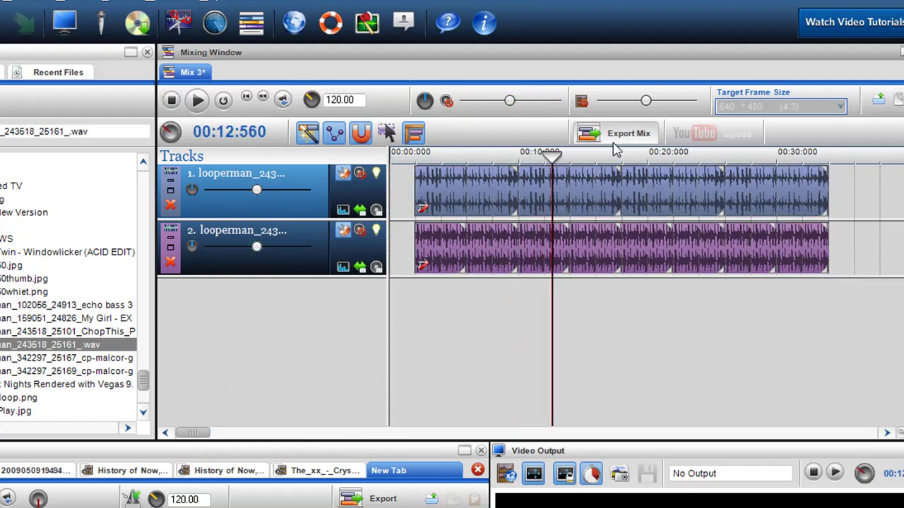
Export the two-track mix as a Wave audio file (*.wav)
left_click(614, 133)
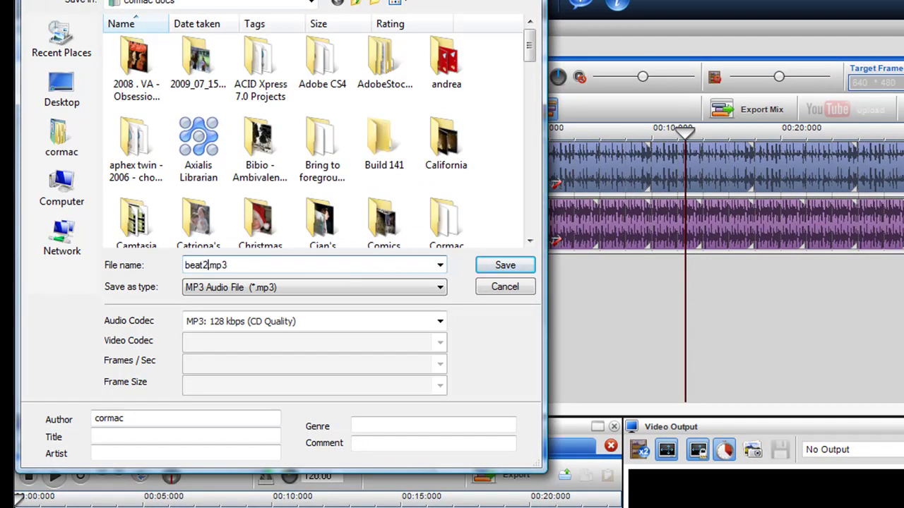
left_click(438, 289)
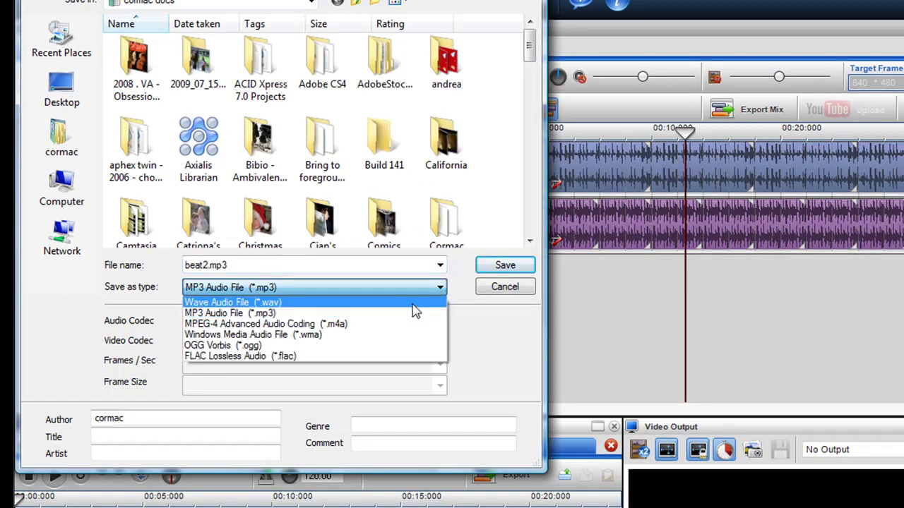
left_click(414, 309)
left_click(506, 267)
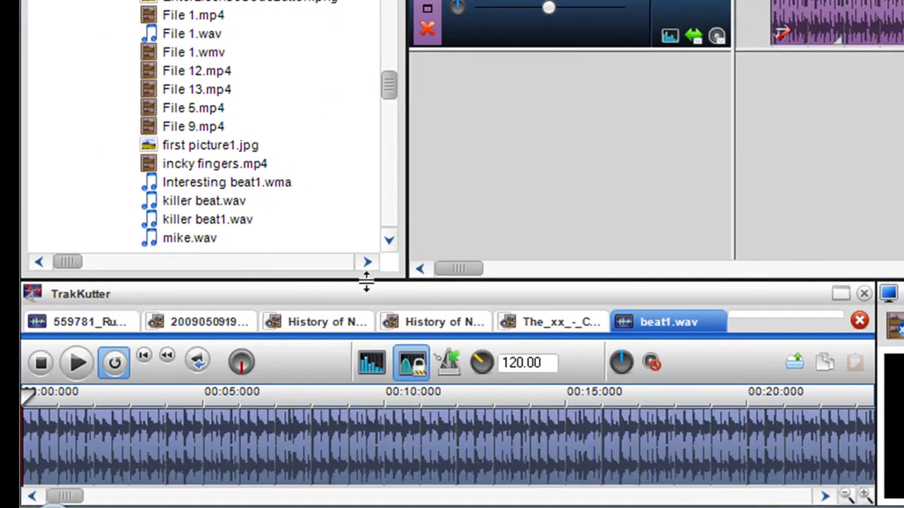
Enlarge the TrakKutter pane to play back beat1.wav, and shrink the pane again when finished
left_click_drag(375, 246, 375, 34)
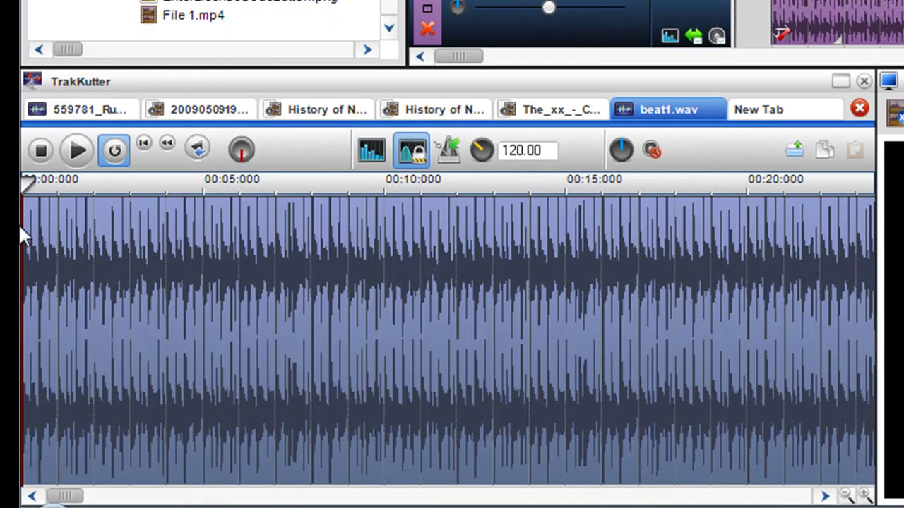
left_click(57, 182)
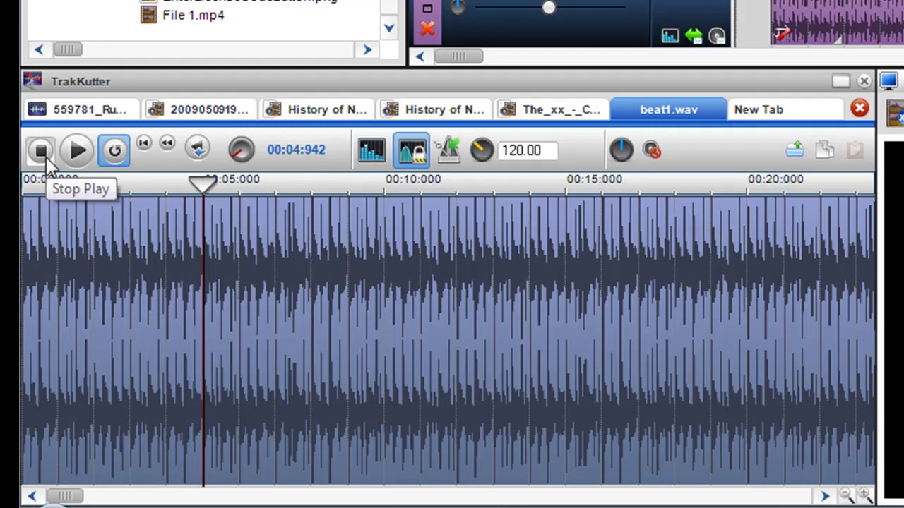
left_click_drag(285, 67, 285, 232)
Locate the second track's source file in the media browser
left_click_drag(392, 60, 390, 15)
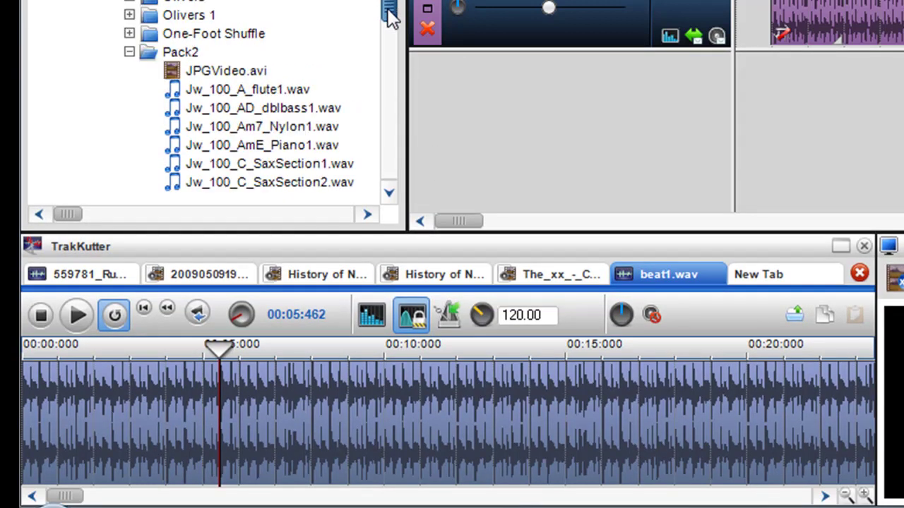
right_click(863, 9)
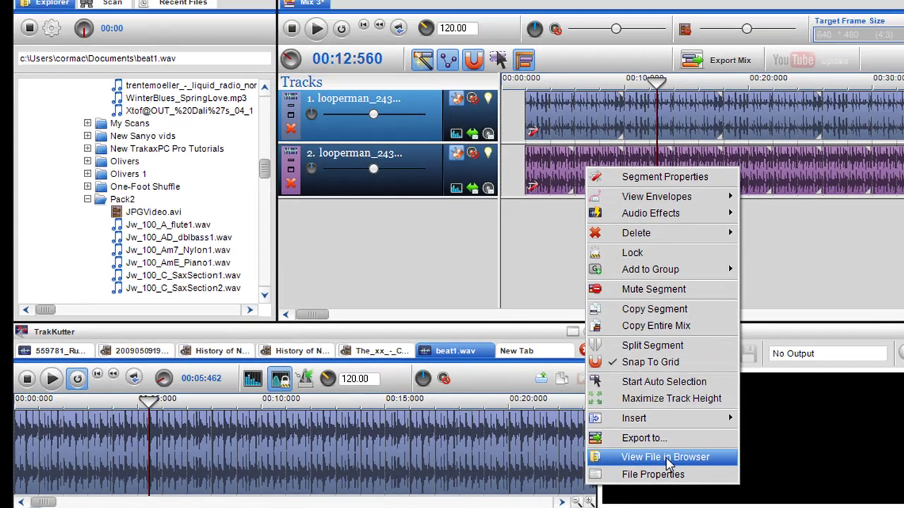
left_click(891, 439)
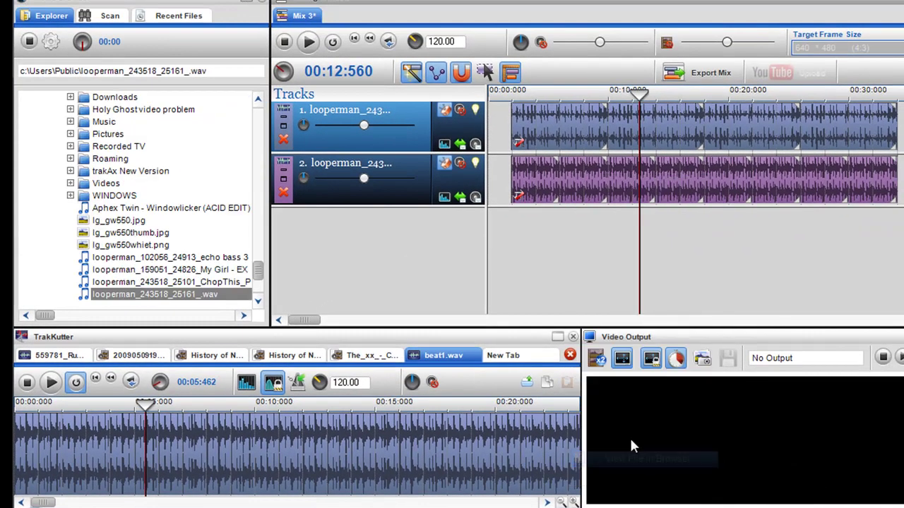
Preview the echo bass 3 loop and add it as a third track, aligned with and extended to the length of the other two
left_click(183, 271)
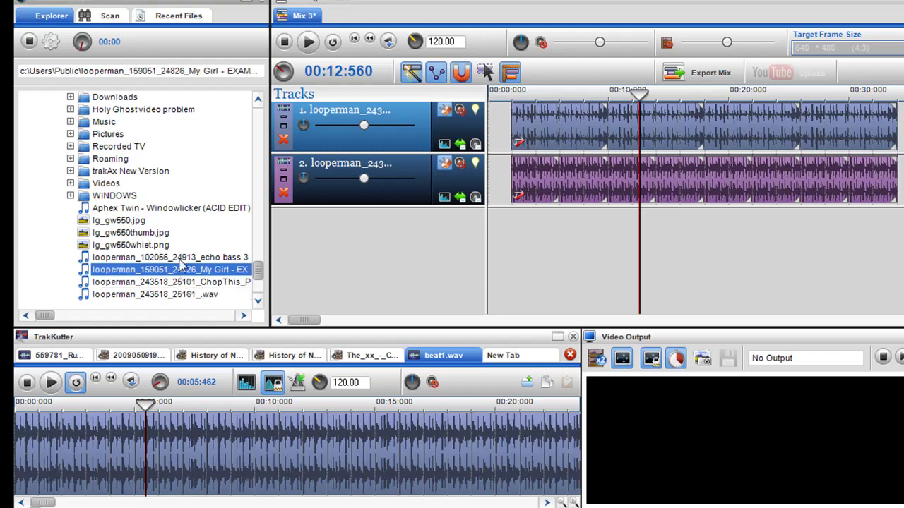
left_click(182, 258)
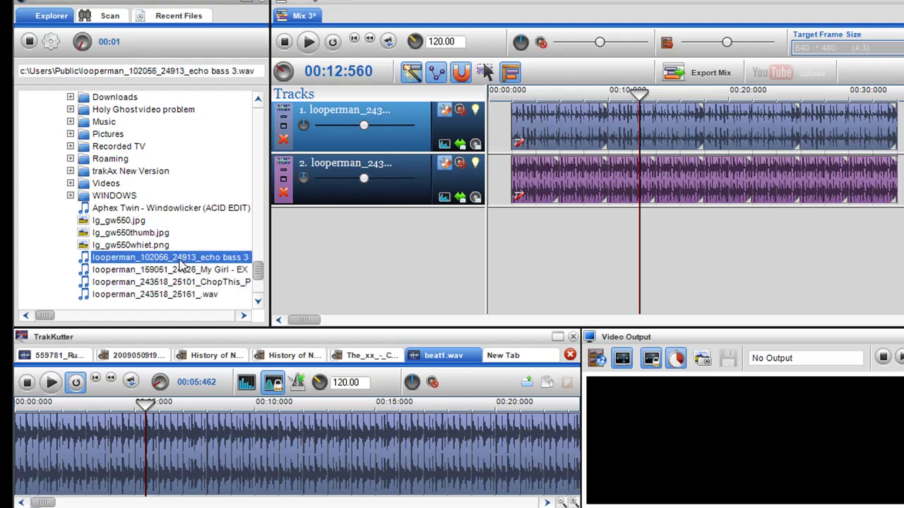
left_click_drag(492, 242, 514, 221)
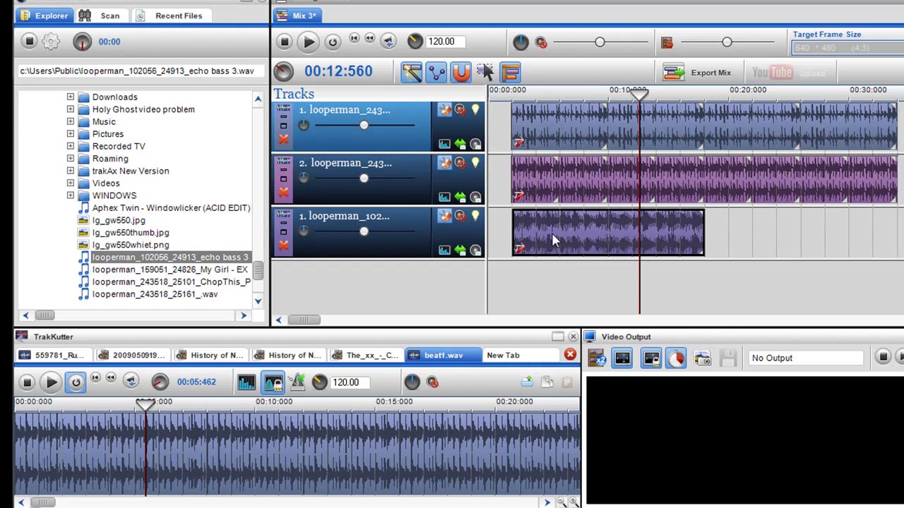
left_click_drag(711, 243, 898, 240)
Play the three-track mix from near the start and check the echo bass track's detected BPM, ending with playback stopped
left_click(501, 272)
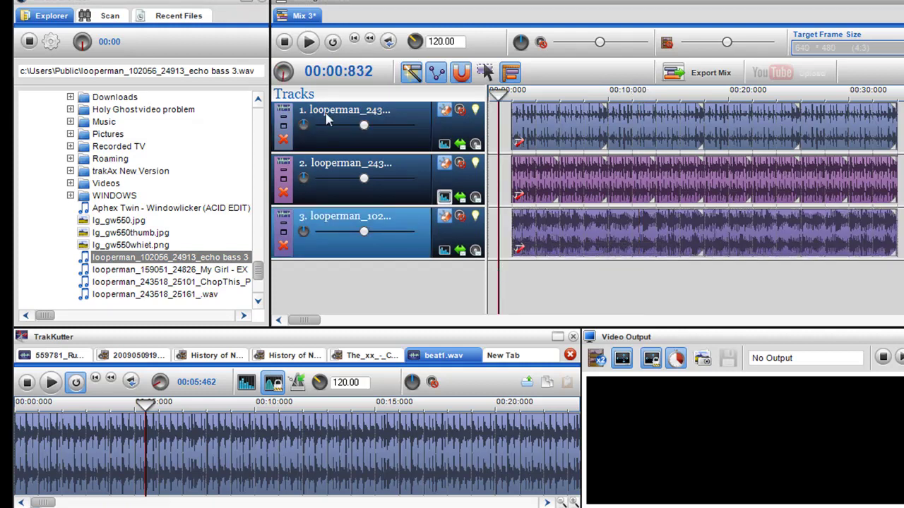
left_click(310, 42)
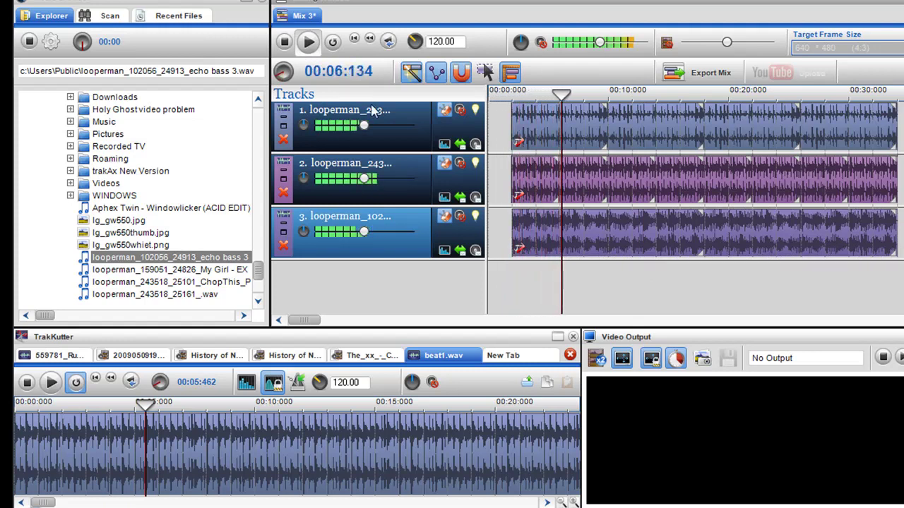
left_click(445, 251)
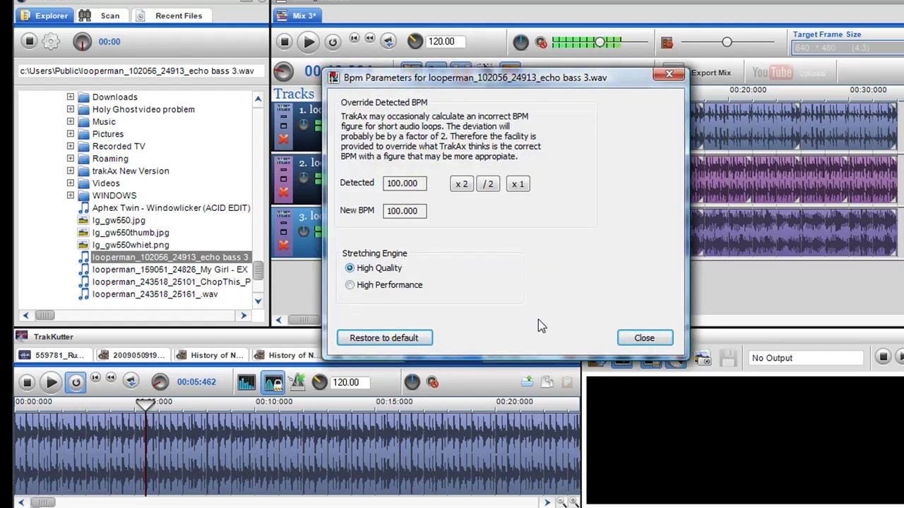
left_click(641, 339)
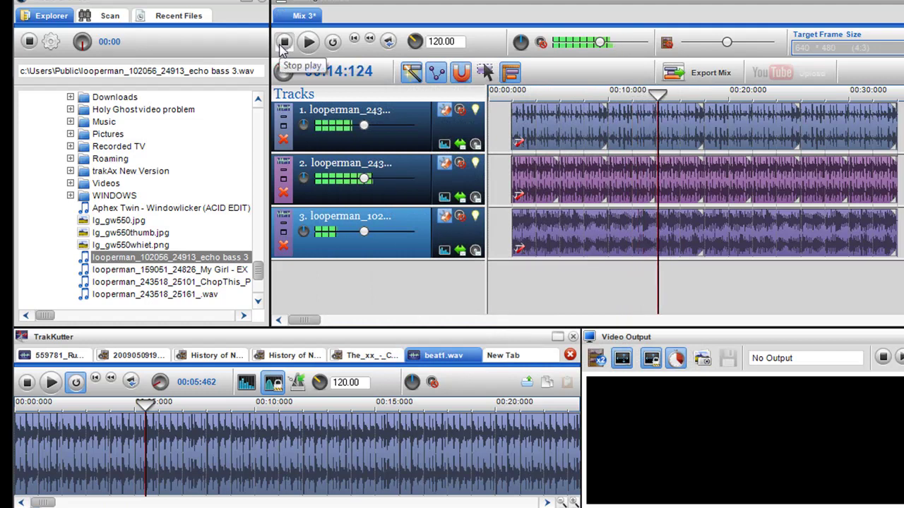
scroll(613, 286, "down", 2)
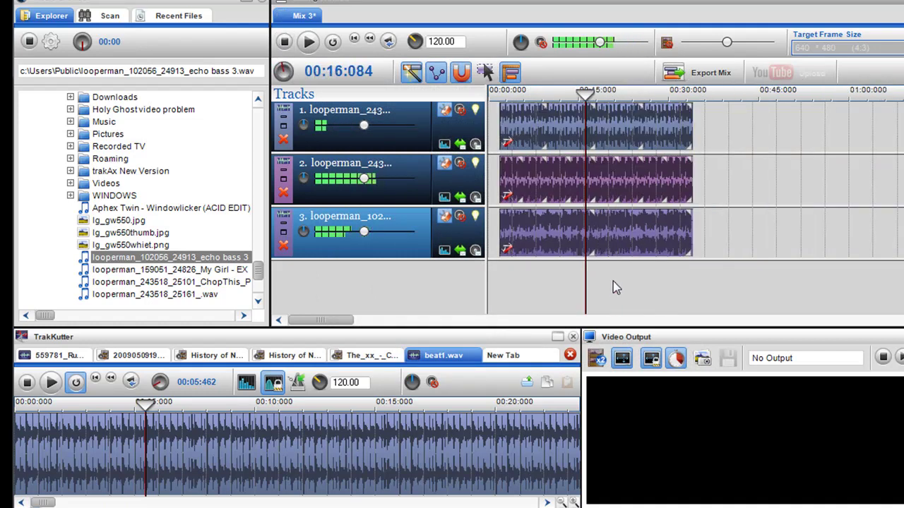
left_click(285, 43)
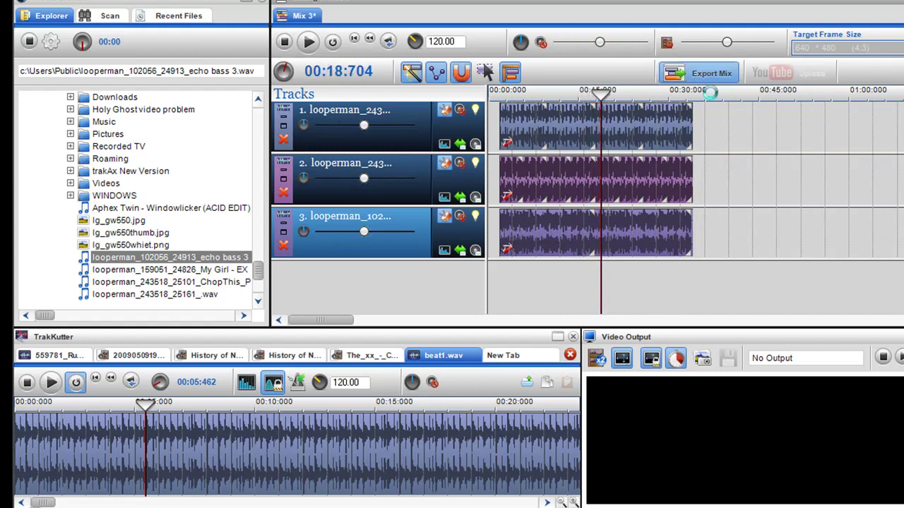
Export the three-track mix as the wave audio file beat2.wav and open it in TrakKutter
left_click(699, 73)
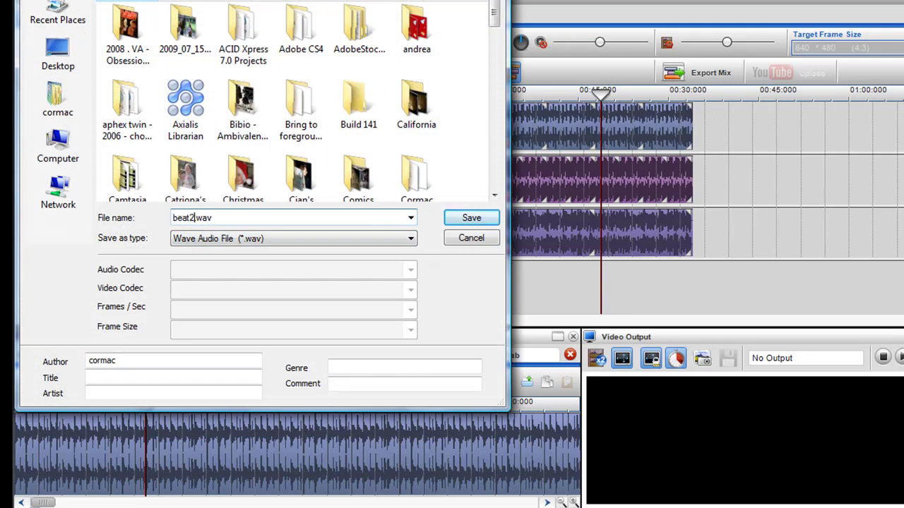
left_click(460, 224)
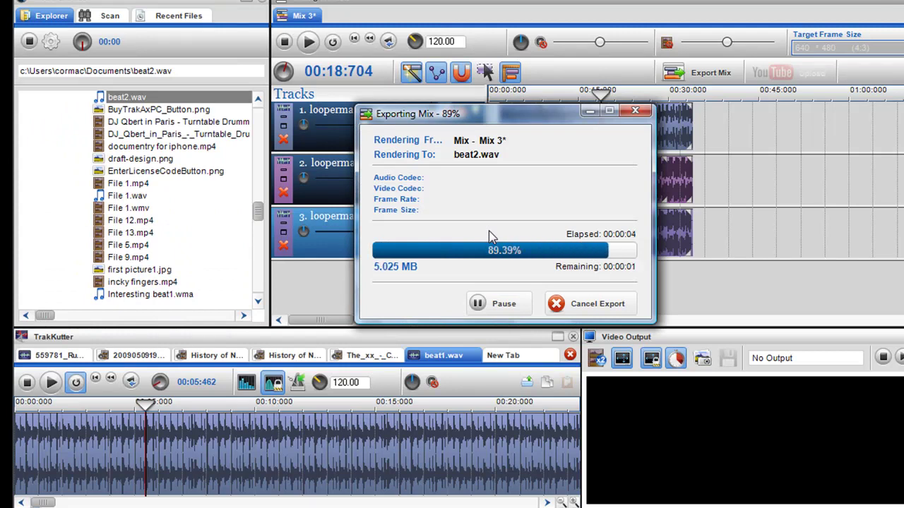
double_click(135, 99)
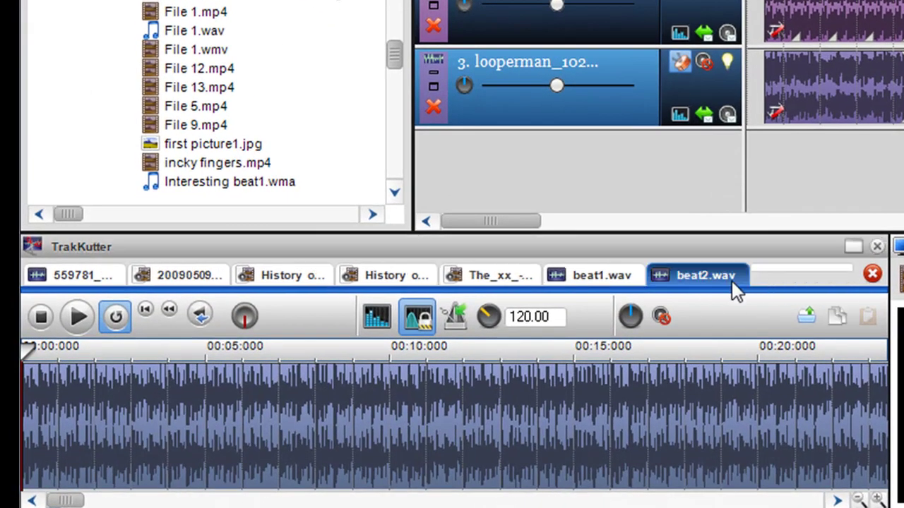
Play beat2.wav in TrakKutter, listen across its end to check the looping, and stop playback
left_click(78, 320)
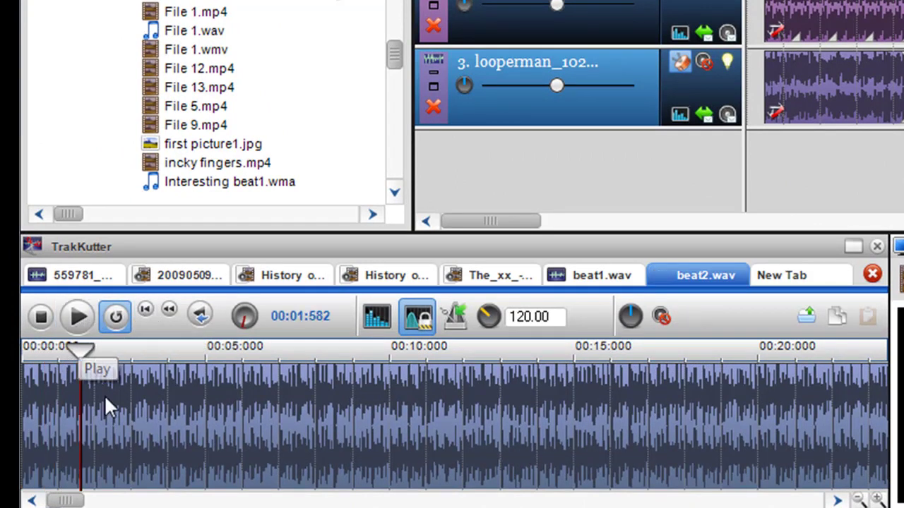
scroll(104, 399, "up", 2)
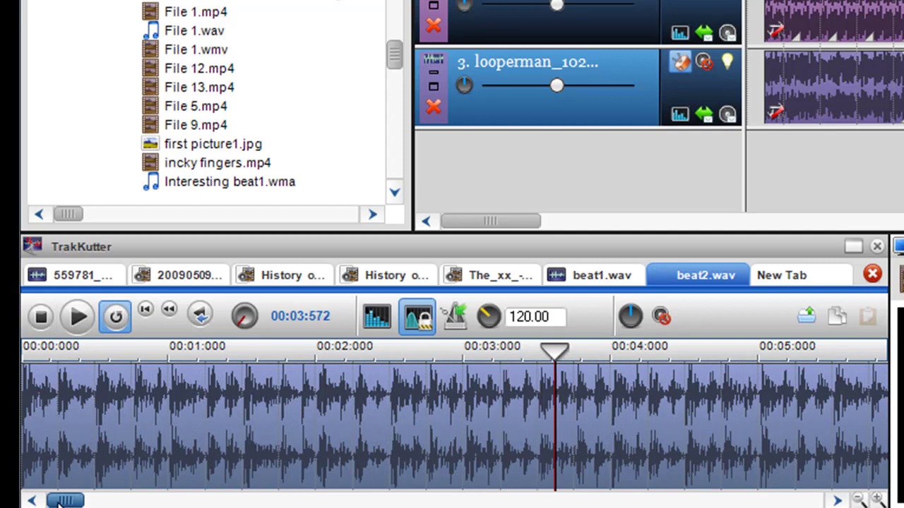
scroll(287, 442, "down", 3)
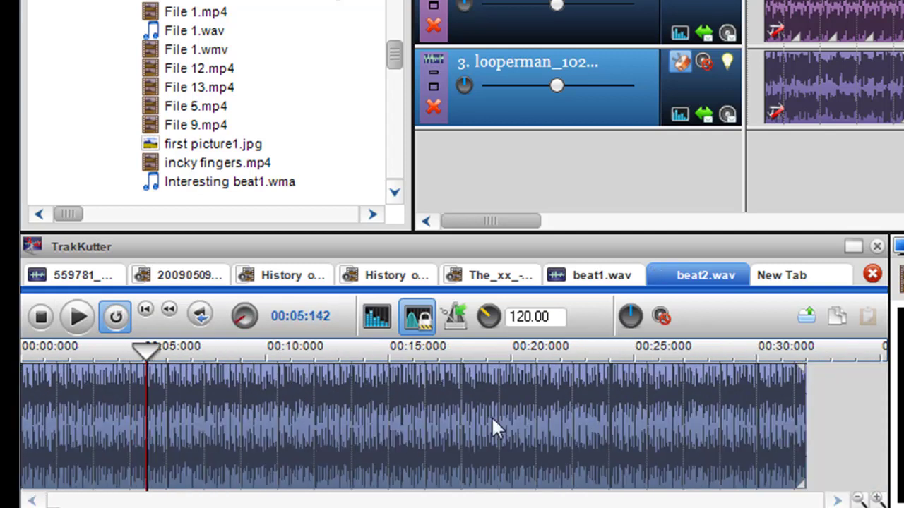
left_click(711, 409)
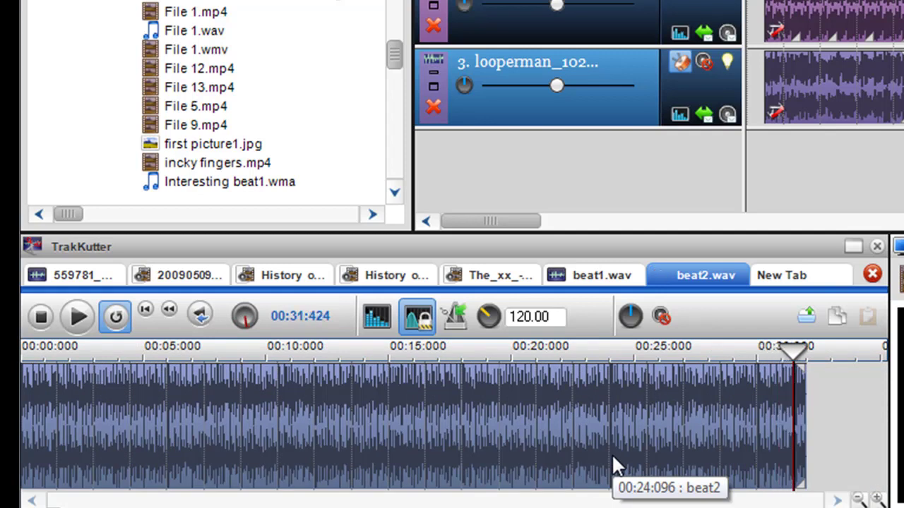
left_click(40, 317)
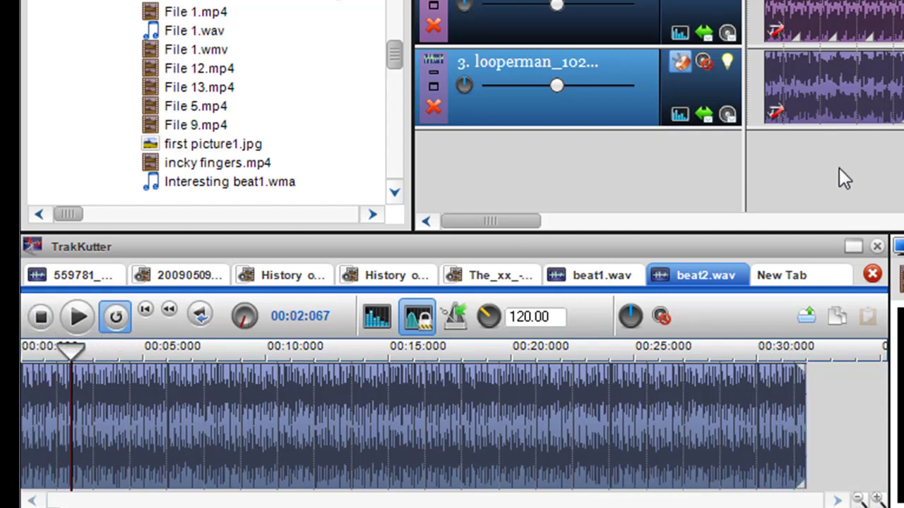
Turn off beat syncing on all three tracks of the mix
scroll(857, 168, "up", 2)
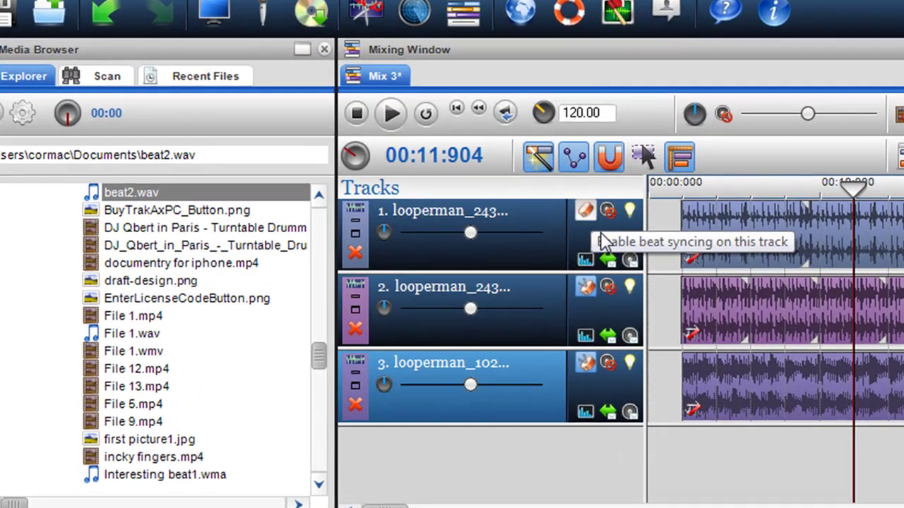
left_click(400, 153)
left_click(598, 286)
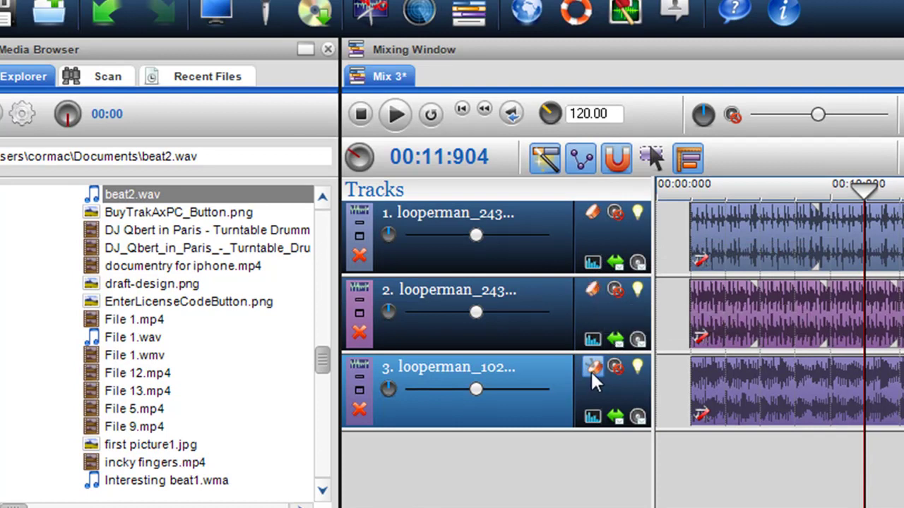
left_click(590, 370)
Move the segments on all three tracks to the very start of the timeline
left_click_drag(809, 246, 716, 240)
left_click_drag(857, 325, 770, 322)
left_click_drag(865, 394, 830, 395)
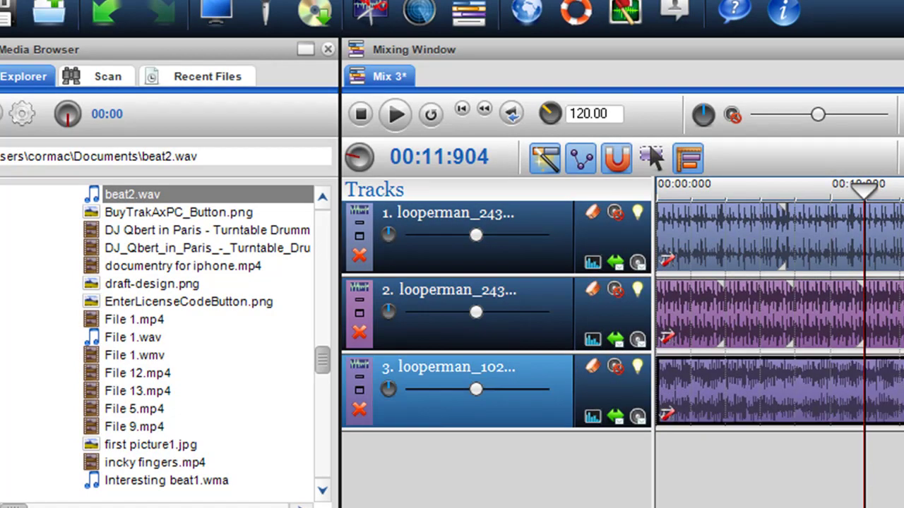
Set the play rate of the first track's ChopThis_Perc03 segment to 120 BPM in its segment properties
double_click(671, 269)
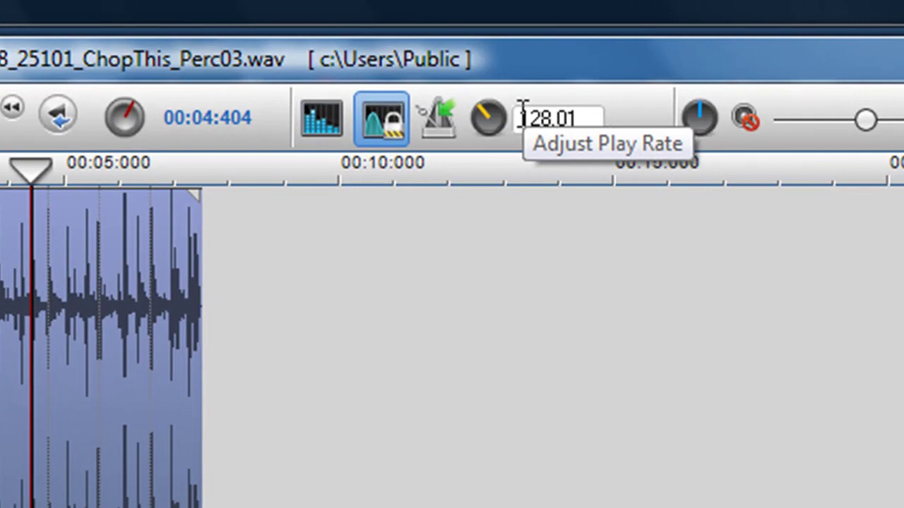
left_click_drag(435, 80, 539, 91)
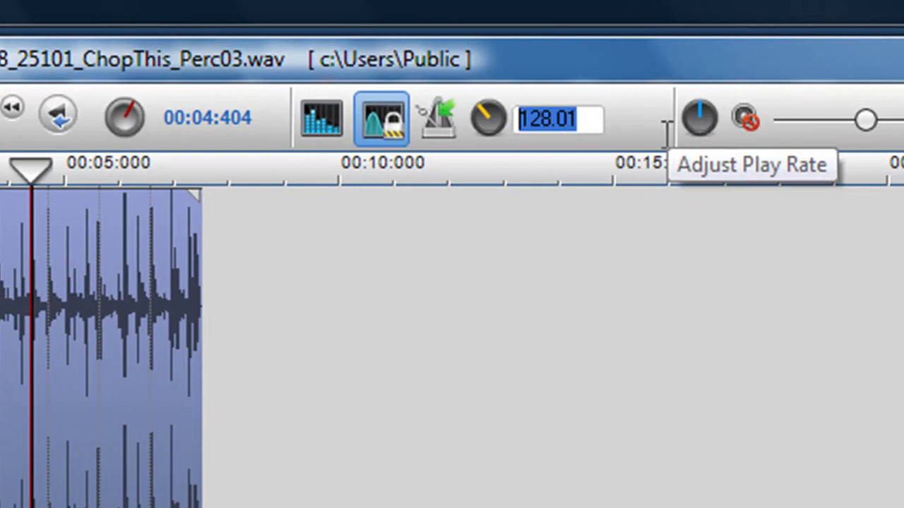
type("1")
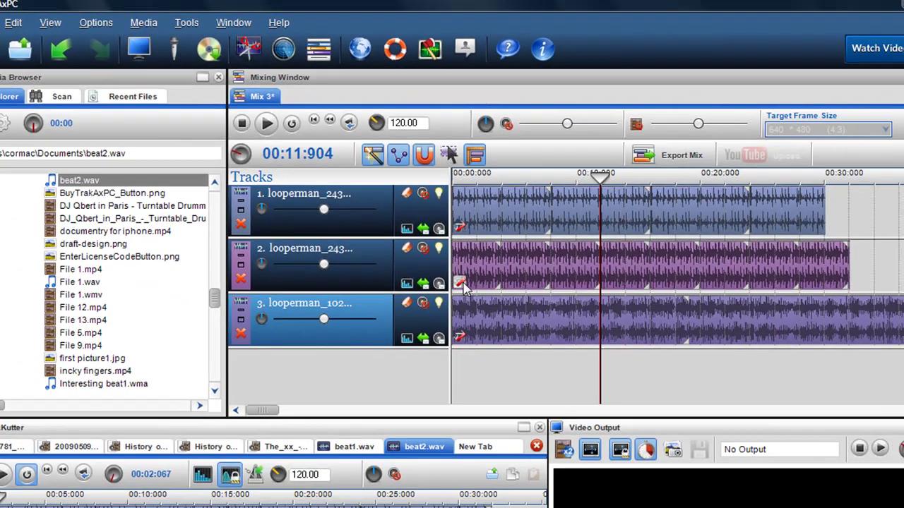
Set the second track's segment play rate to 120 BPM and close its properties
left_click(460, 283)
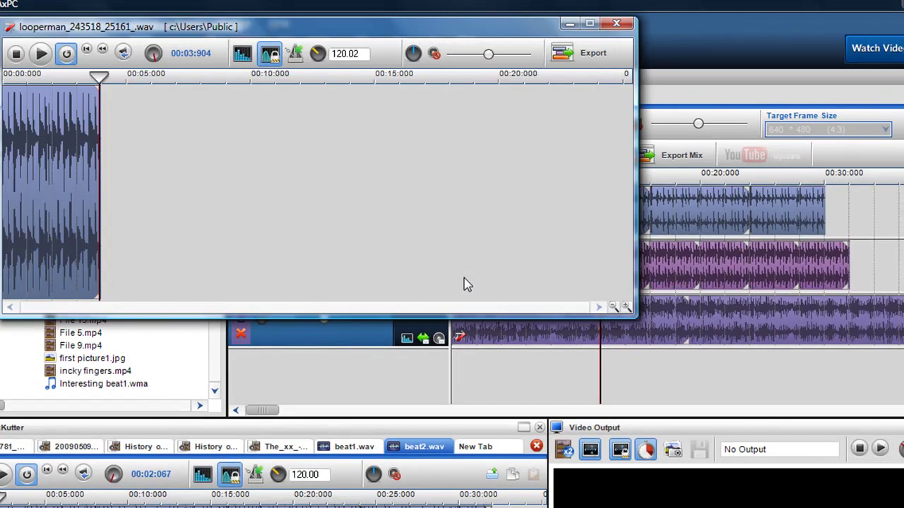
double_click(373, 53)
key("Return")
left_click(616, 24)
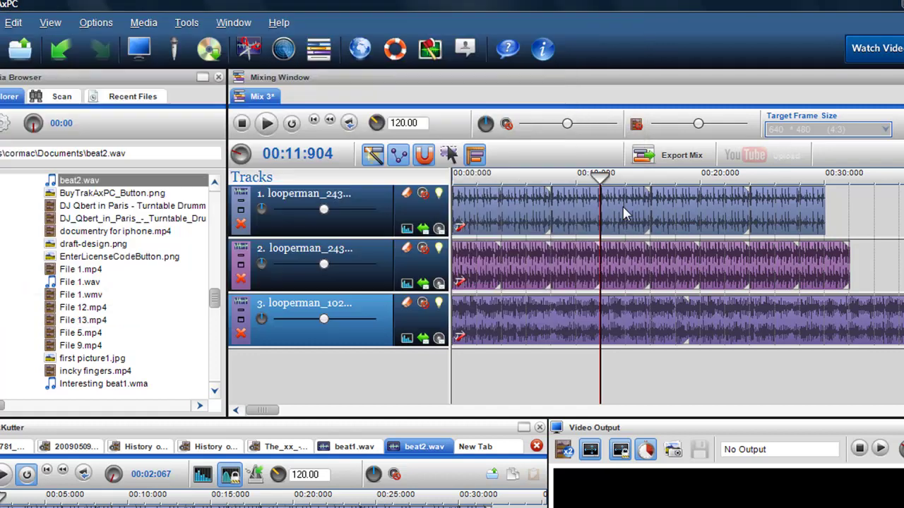
Set the play rate of the third track's echo bass 3 segment to 120 BPM and close its properties
left_click(459, 337)
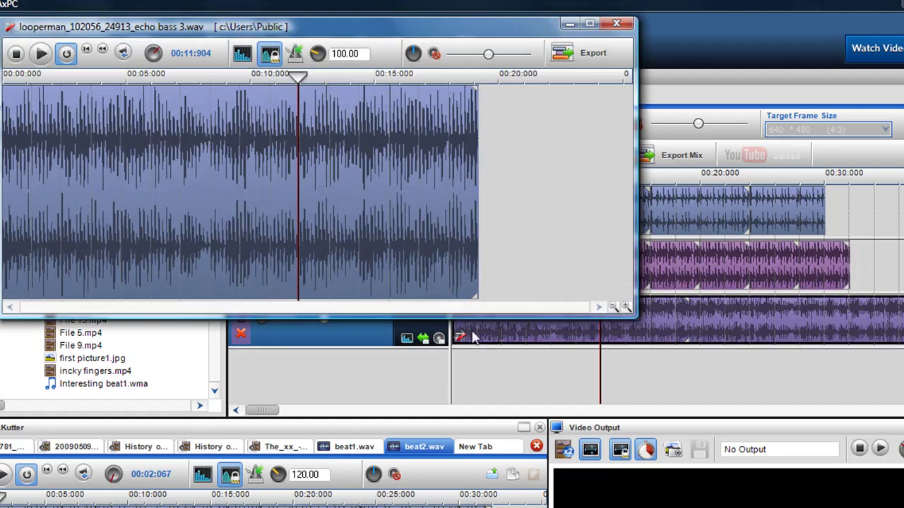
double_click(332, 54)
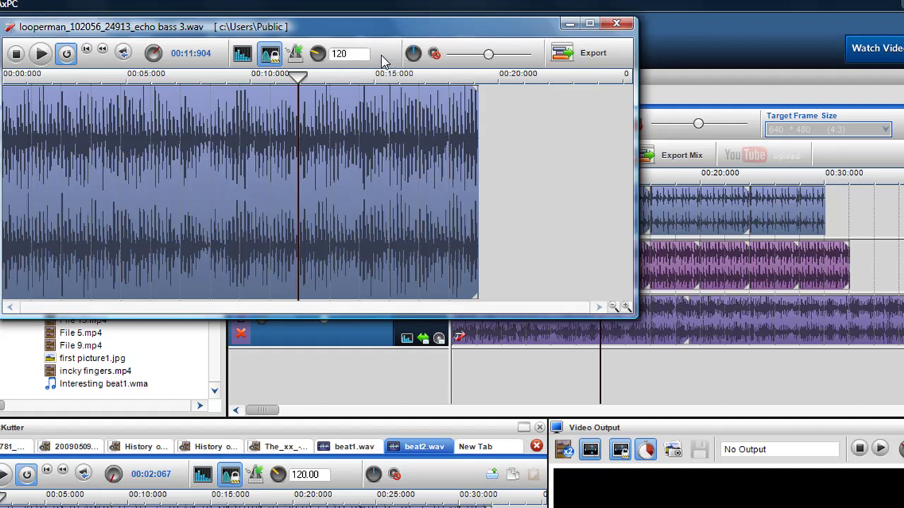
key("Return")
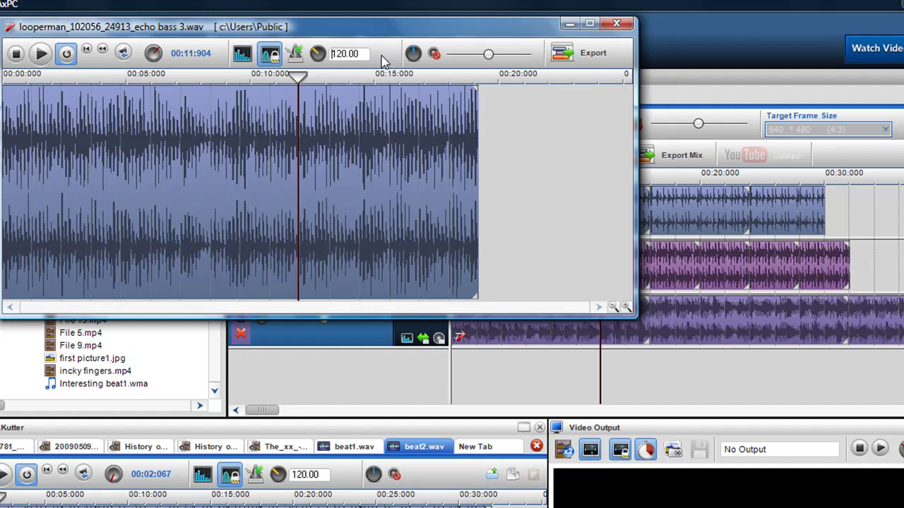
left_click(617, 26)
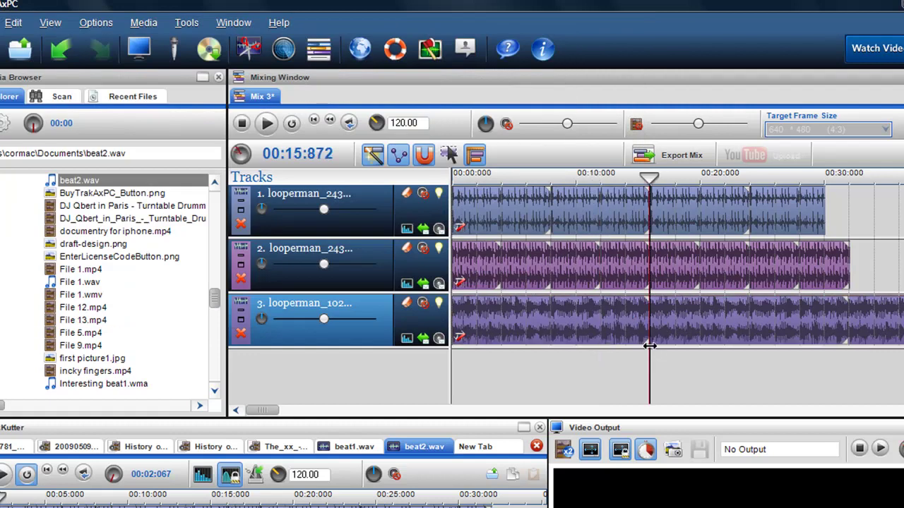
Compare the tracks' loop points near 16 seconds, and extend the second and first tracks to the end of the echo bass track
scroll(650, 346, "up", 5)
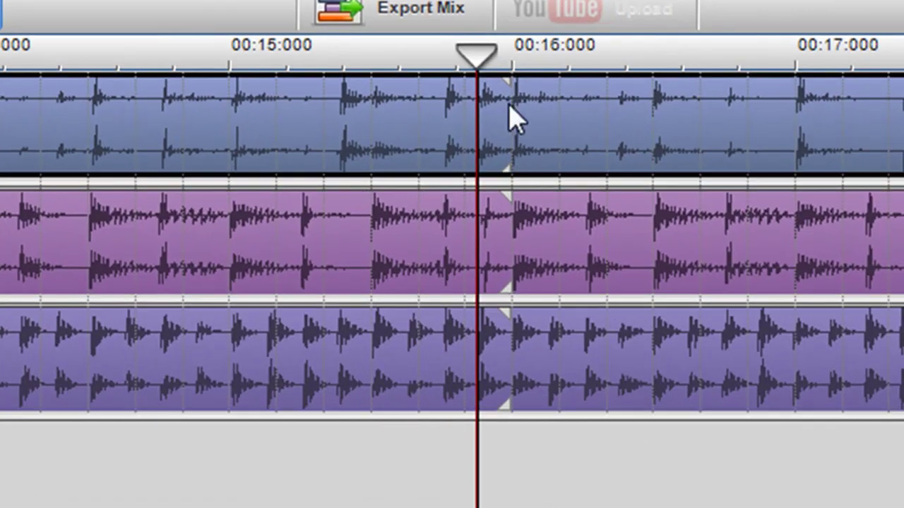
left_click(510, 226)
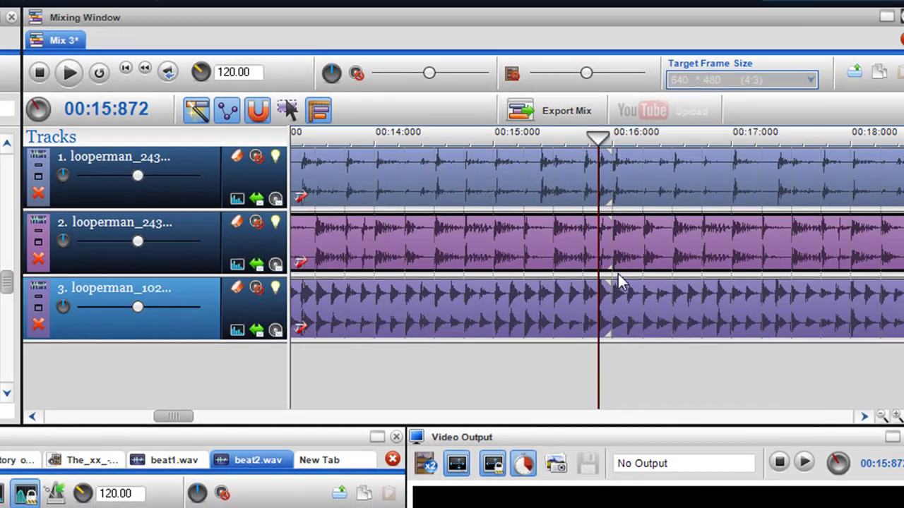
scroll(513, 299, "down", 5)
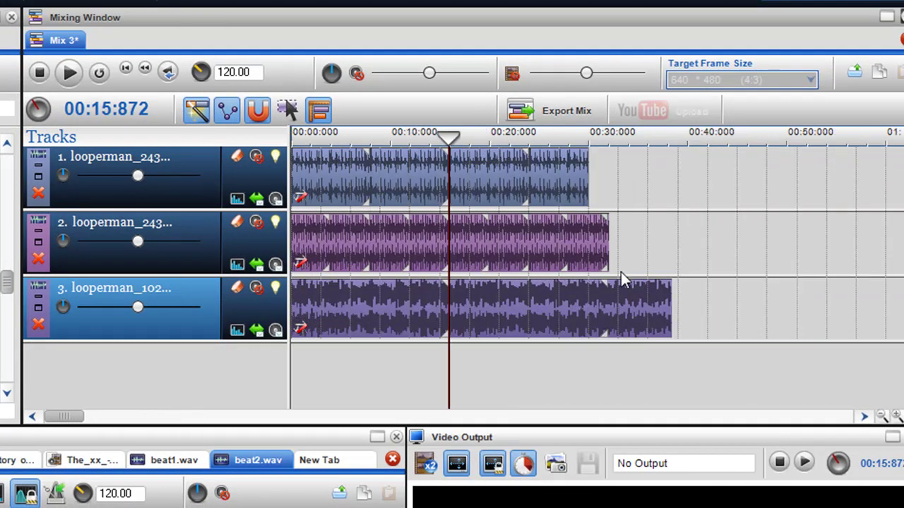
left_click_drag(608, 258, 671, 255)
left_click_drag(587, 185, 671, 185)
left_click_drag(249, 111, 248, 111)
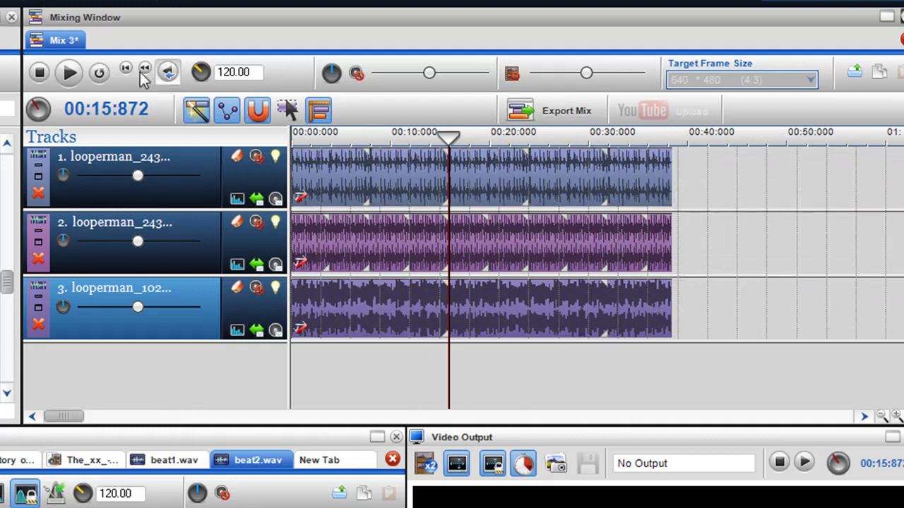
Play the manually tempo-matched mix from the beginning for a few seconds and stop it
left_click(125, 68)
left_click(70, 72)
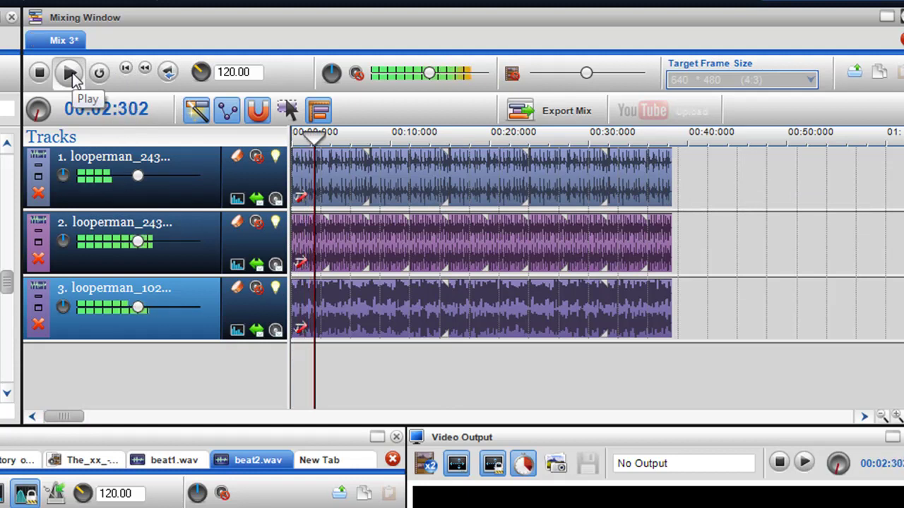
left_click(39, 72)
Locate the echo bass segment's source file in the media browser and briefly preview the ChopThis percussion loop there
left_click(351, 320)
right_click(351, 319)
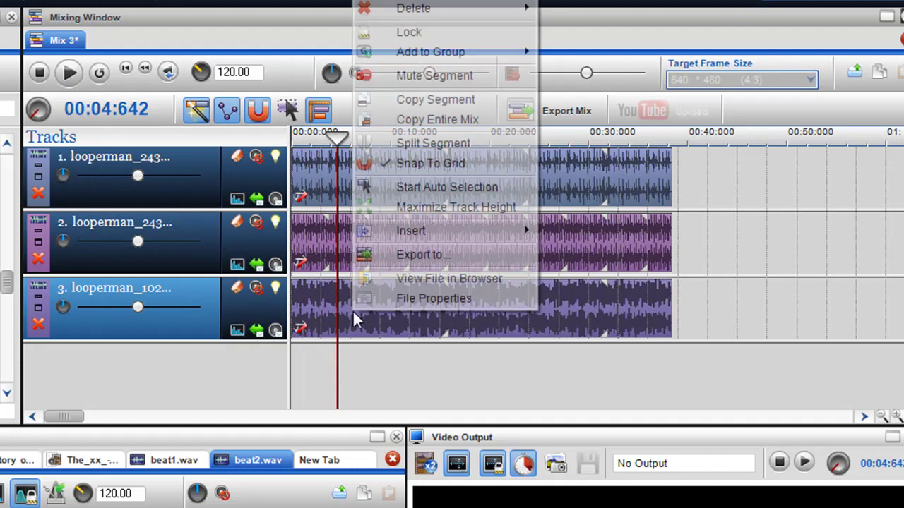
left_click(427, 278)
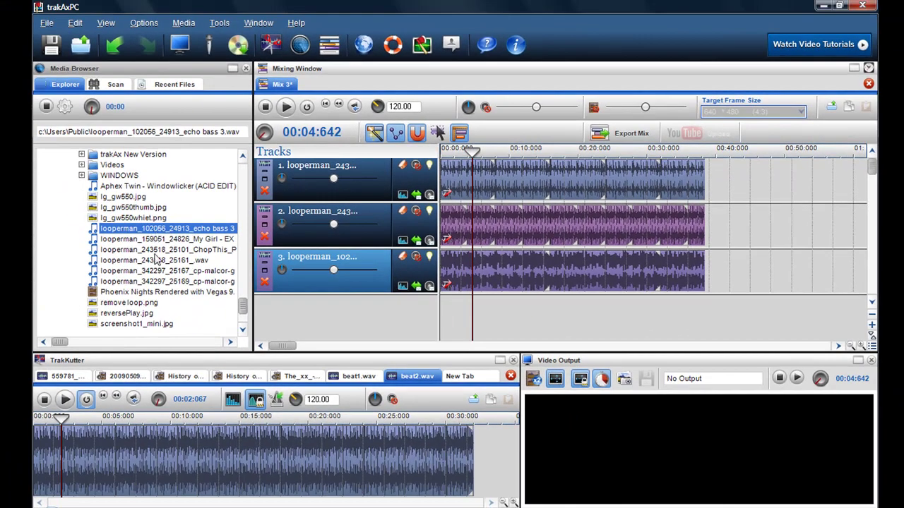
left_click(154, 251)
scroll(156, 260, "up", 3)
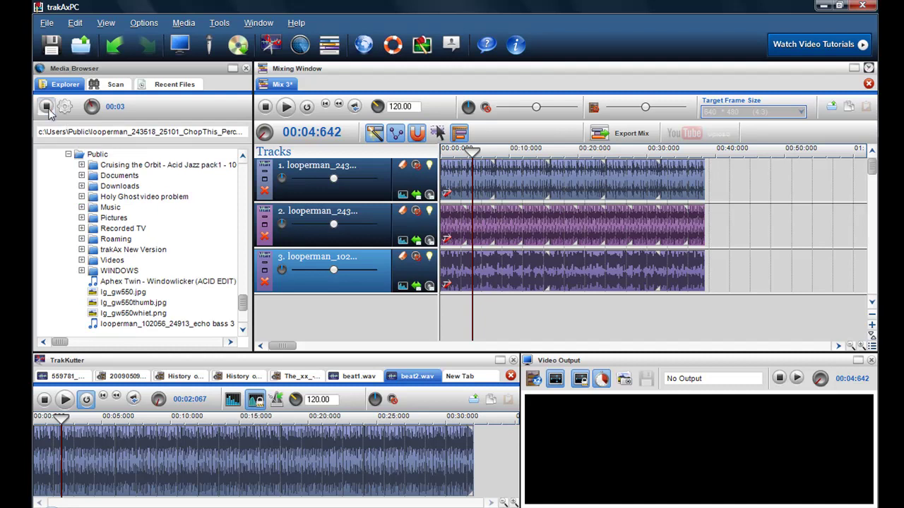
Add FUNK FACTORY ttPROMO 02 from the Tronic Tonic folder as a fourth track at the start of the mix
left_click_drag(244, 304, 245, 240)
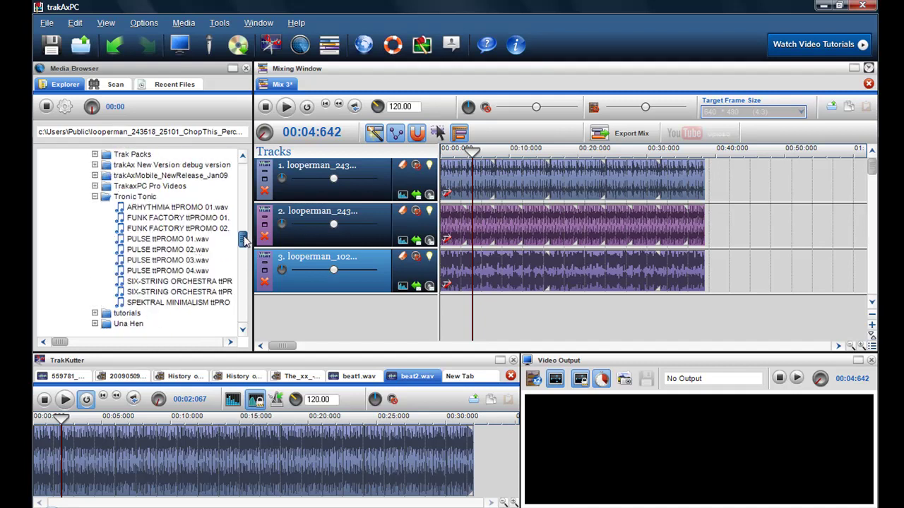
left_click(161, 251)
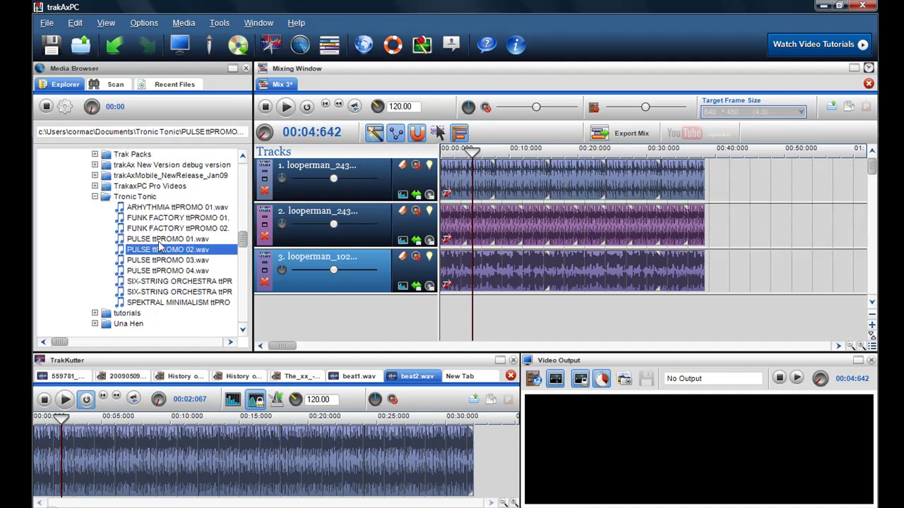
left_click(166, 240)
left_click(168, 229)
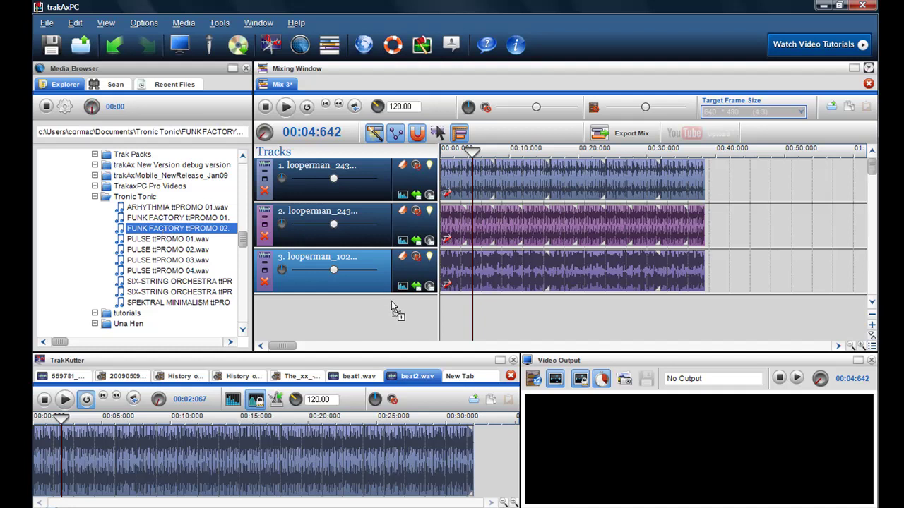
left_click_drag(442, 321, 443, 323)
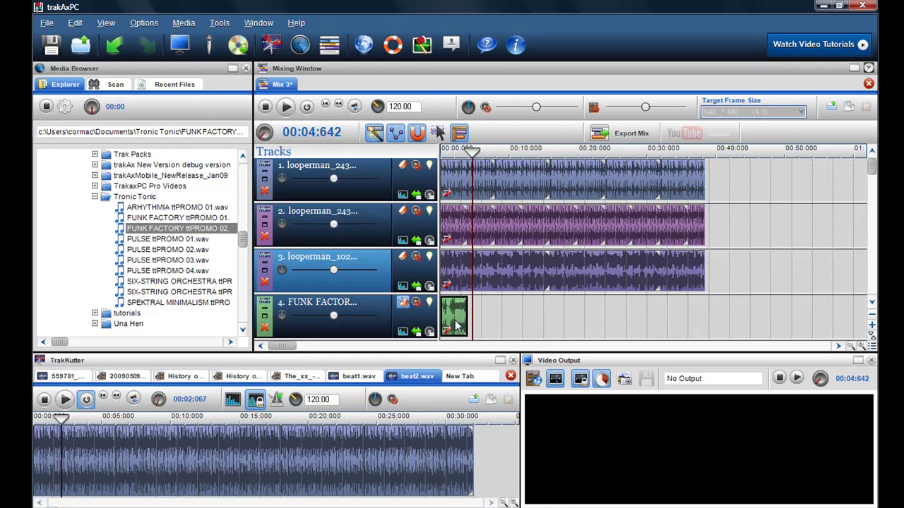
Check the tags and BPM in the fourth track's file properties, and close them
right_click(455, 325)
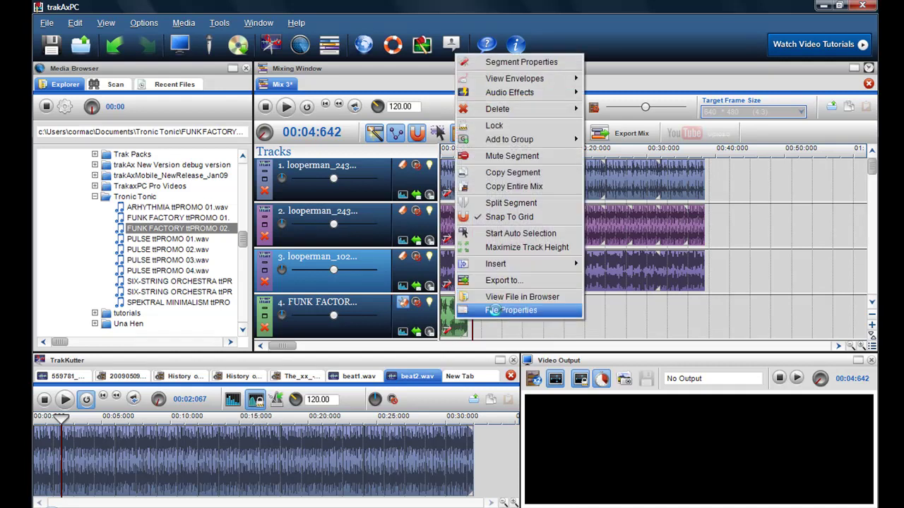
left_click(497, 312)
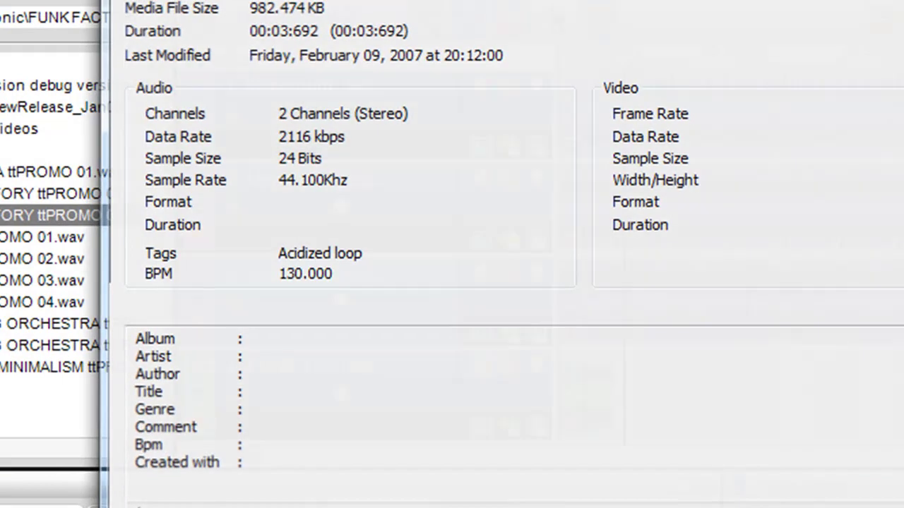
key("Escape")
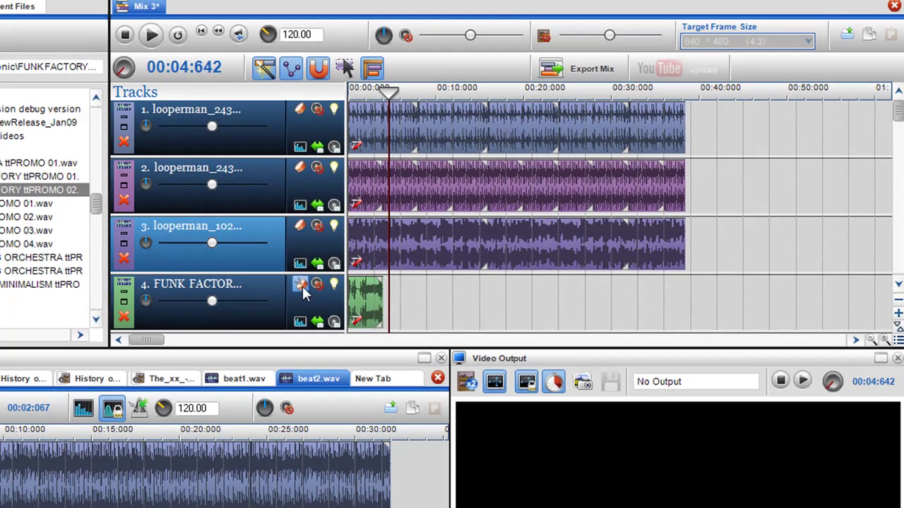
Loop the fourth track's FUNK FACTORY segment out to about 39 s and set its tempo to 120.00 BPM
left_click_drag(447, 329, 590, 334)
left_click_drag(495, 303, 691, 311)
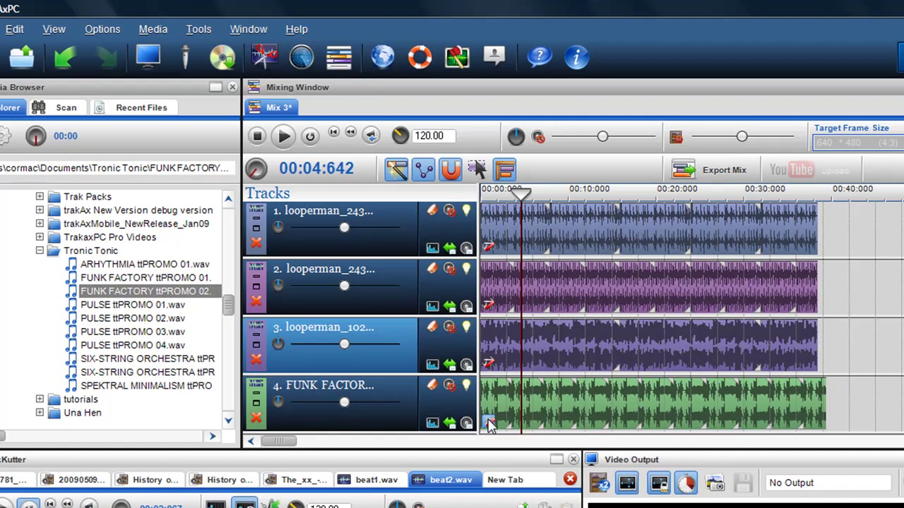
left_click(489, 423)
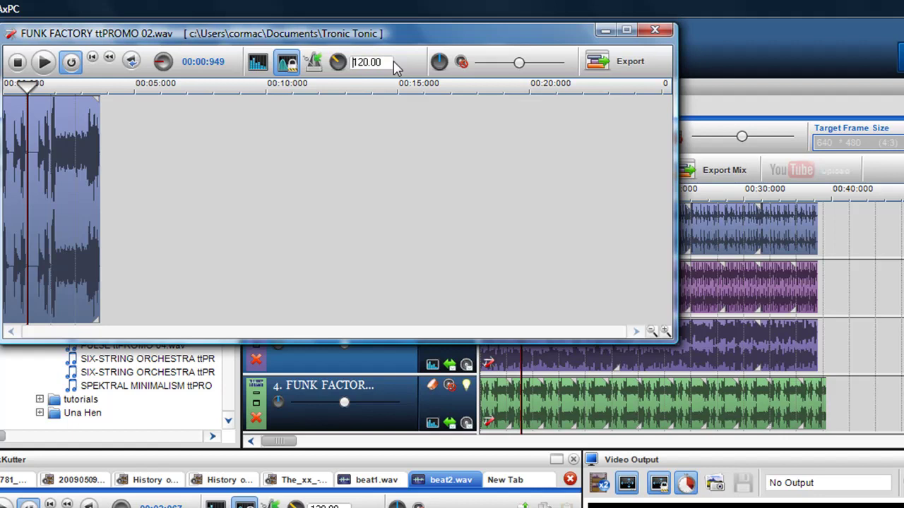
key("Return")
left_click(667, 32)
left_click(774, 410)
left_click(758, 399)
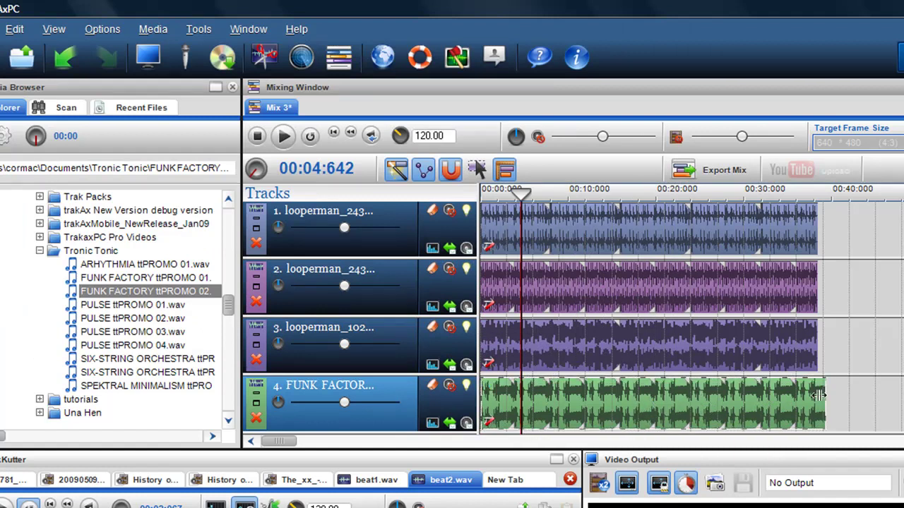
Extend the end of the fourth track's FUNK FACTORY segment to 00:48:000
left_click_drag(823, 397, 846, 397)
scroll(706, 399, "up", 3)
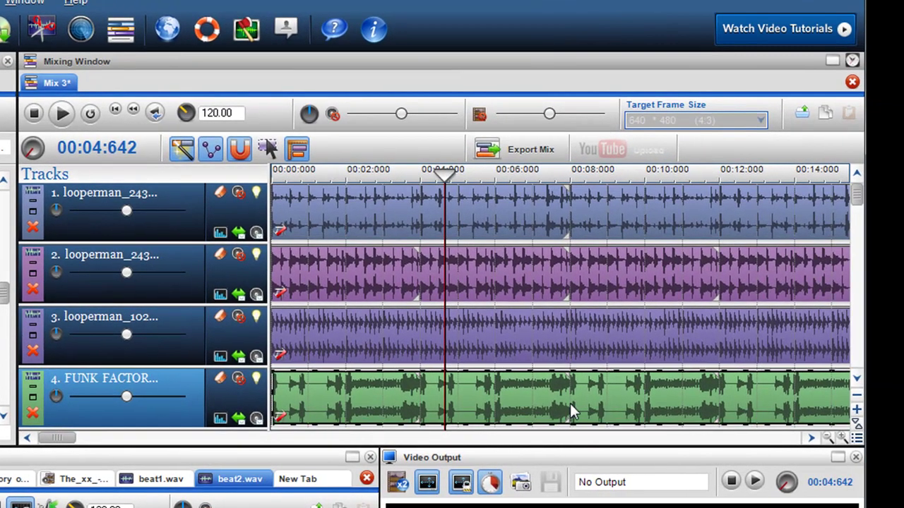
scroll(558, 409, "down", 3)
left_click_drag(583, 381, 605, 395)
scroll(558, 365, "up", 3)
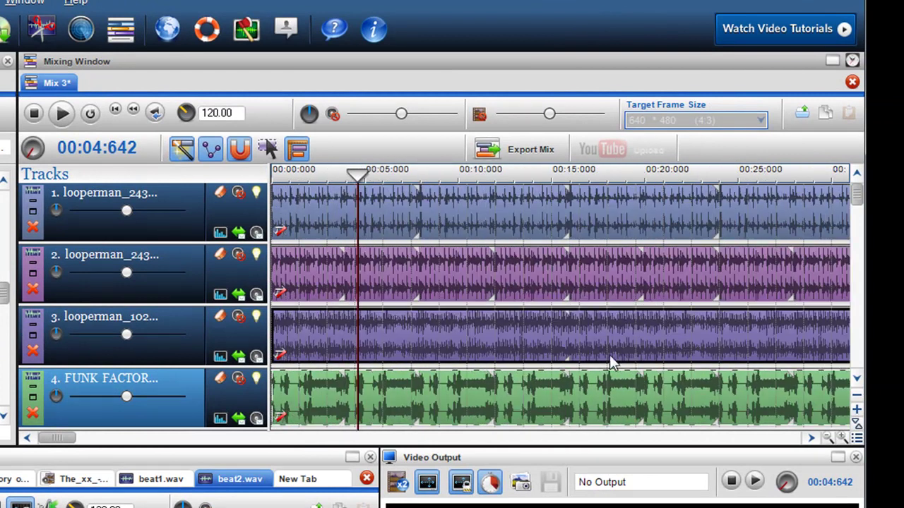
scroll(713, 365, "up", 2)
left_click_drag(62, 441, 341, 477)
Extend the looperman segments on the first three tracks to 00:48:000, in line with the fourth track's segment
left_click_drag(385, 353, 582, 366)
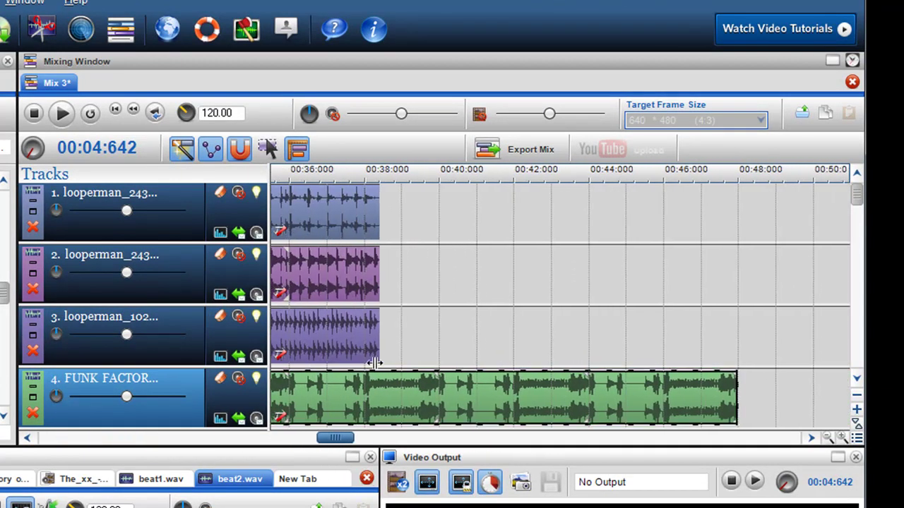
left_click_drag(295, 245, 607, 268)
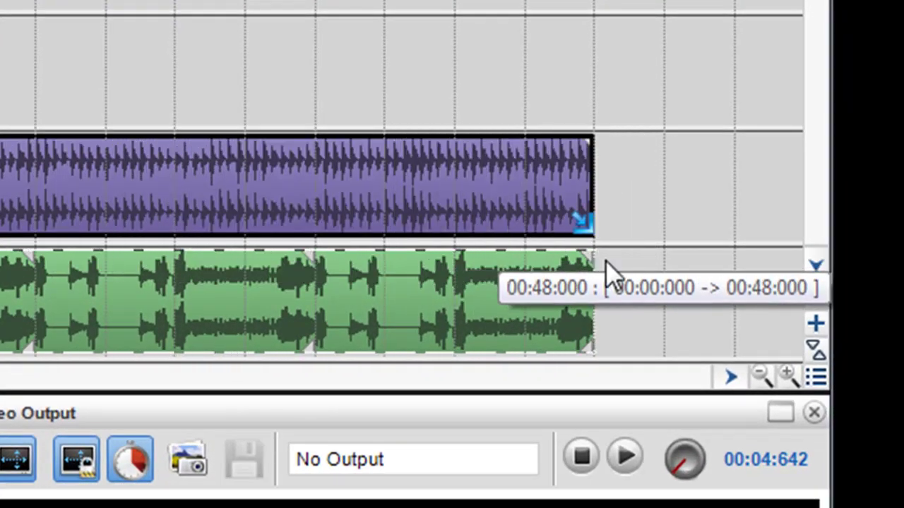
left_click_drag(40, 67, 606, 141)
left_click_drag(593, 83, 590, 62)
left_click_drag(125, 50, 735, 219)
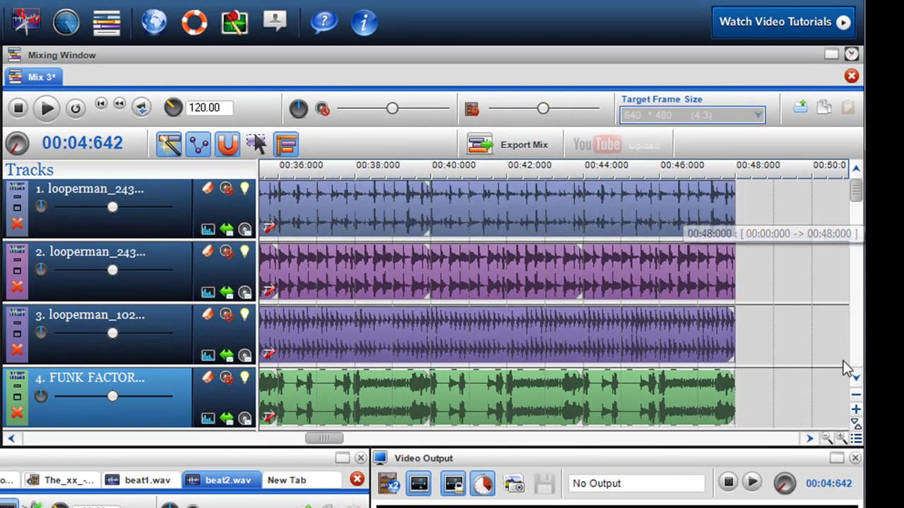
Play the mix from the beginning and solo the third and fourth tracks to hear them together
left_click(101, 106)
scroll(375, 254, "down", 3)
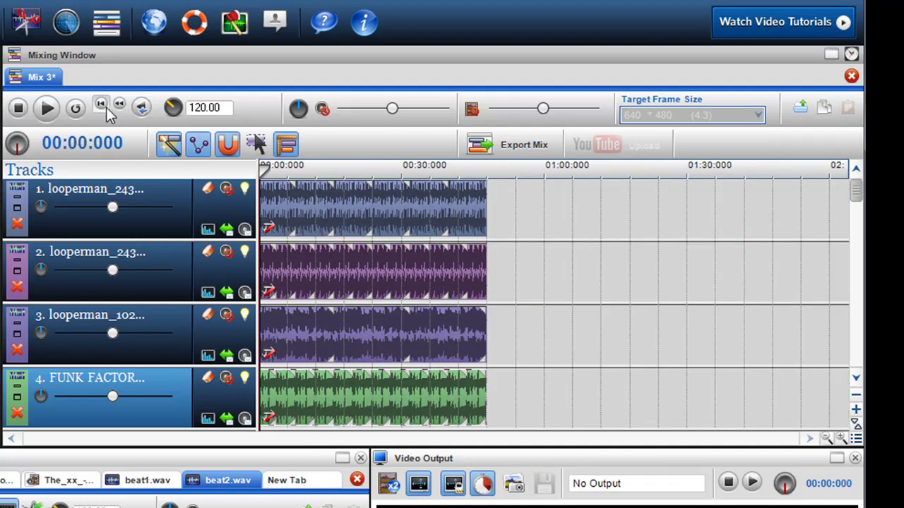
left_click(46, 110)
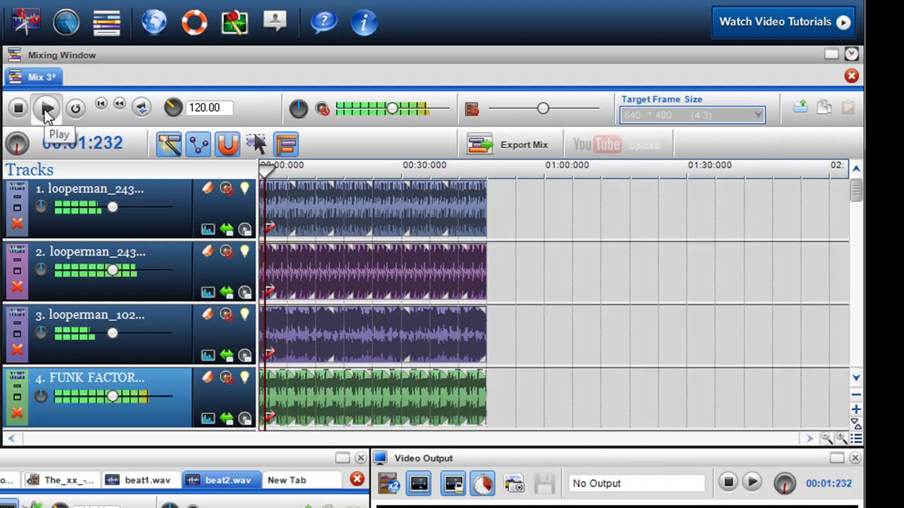
left_click(245, 316)
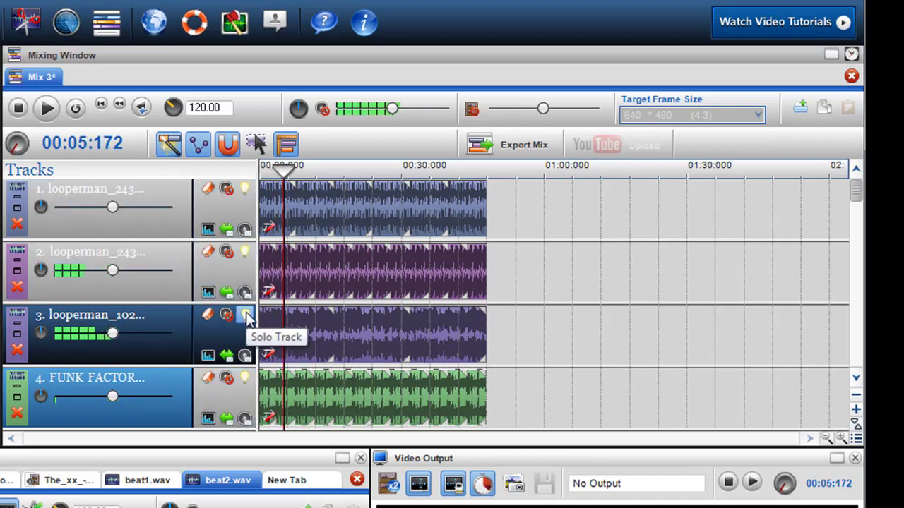
left_click(245, 377)
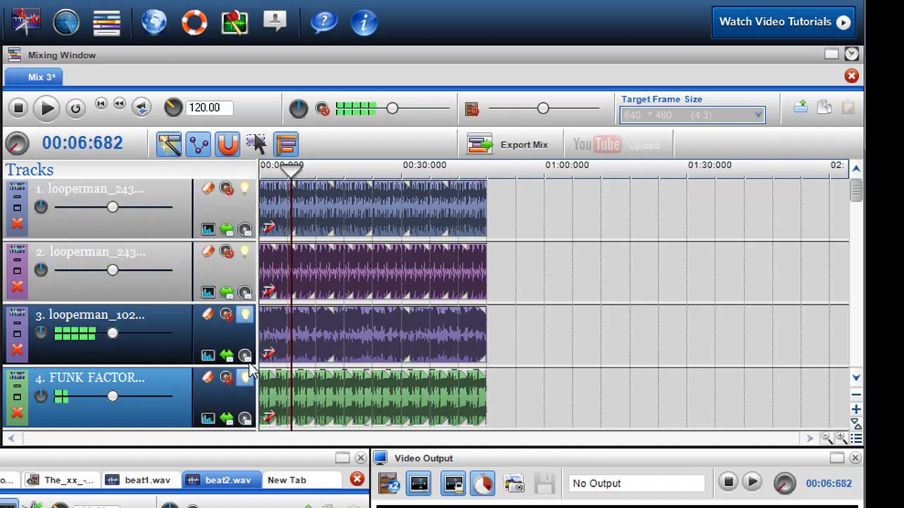
Solo the second track instead of the third alongside the fourth, replaying from the beginning and from about 30 s
left_click(245, 316)
left_click(246, 254)
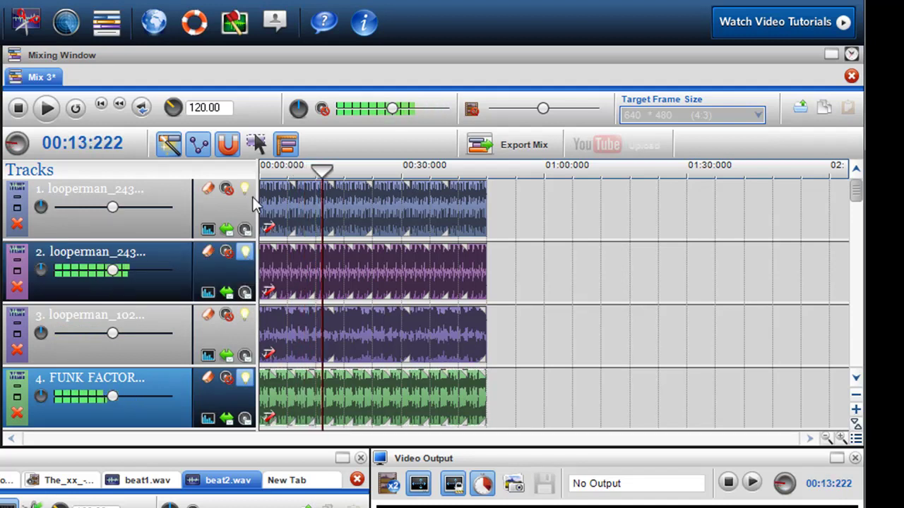
left_click(279, 353)
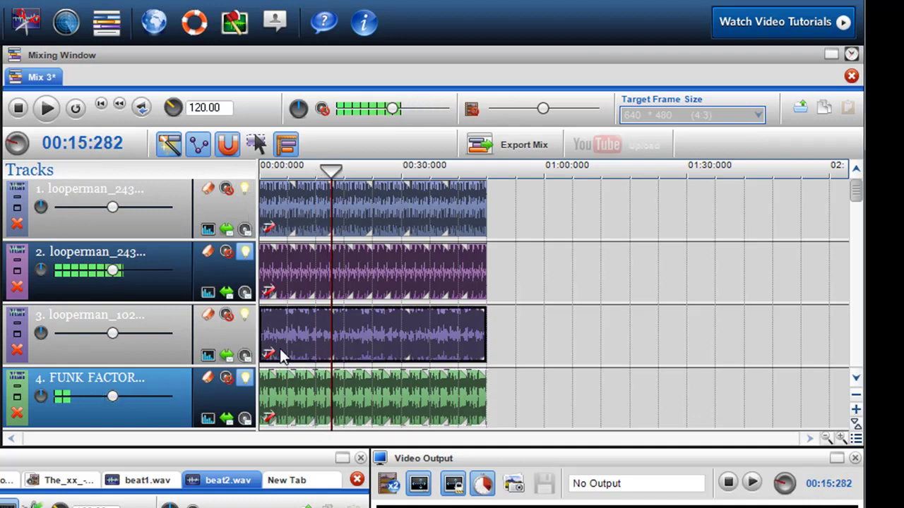
left_click(101, 106)
left_click(437, 344)
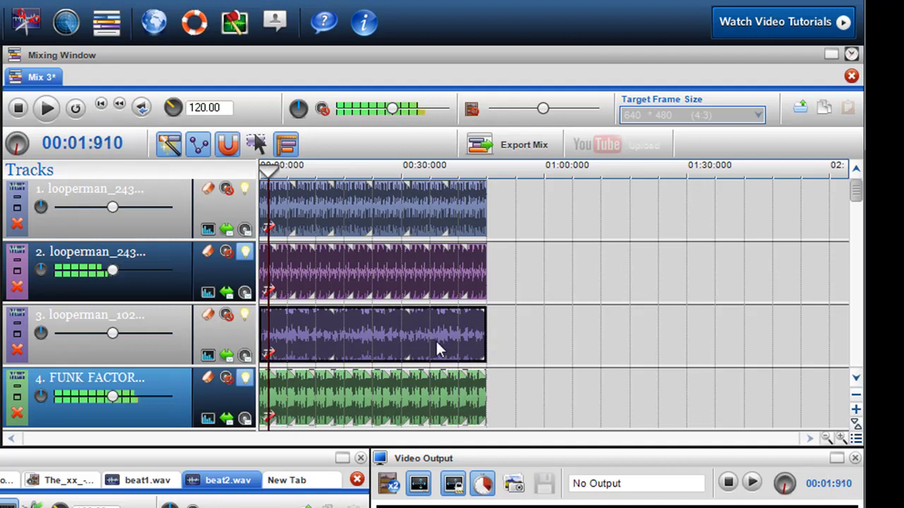
left_click(400, 327)
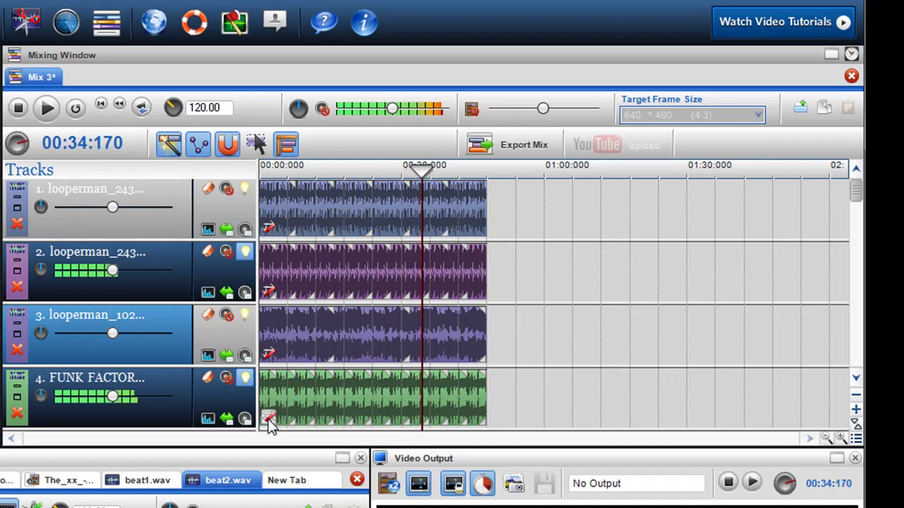
Stop playback and draw a second loop segment on each of the four tracks from about 49 s to 56.4 s
scroll(623, 331, "up", 3)
left_click_drag(266, 436, 406, 448)
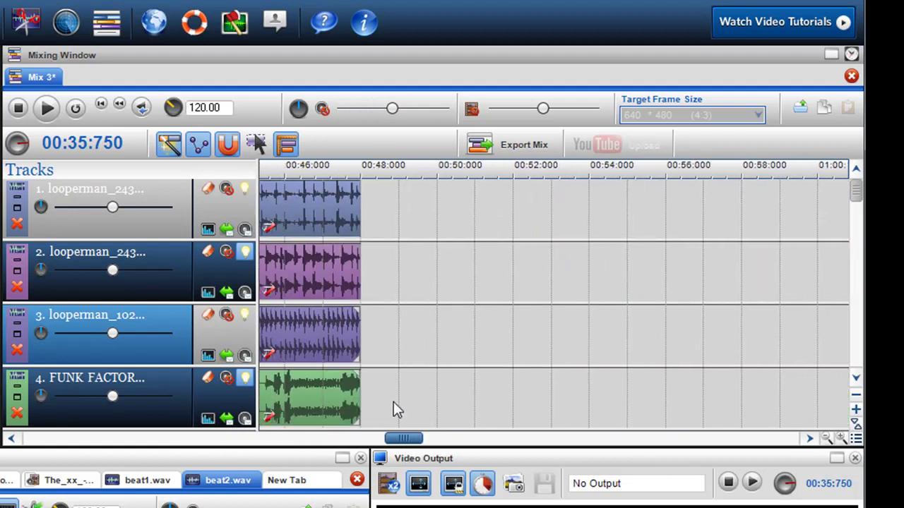
left_click_drag(400, 408, 681, 413)
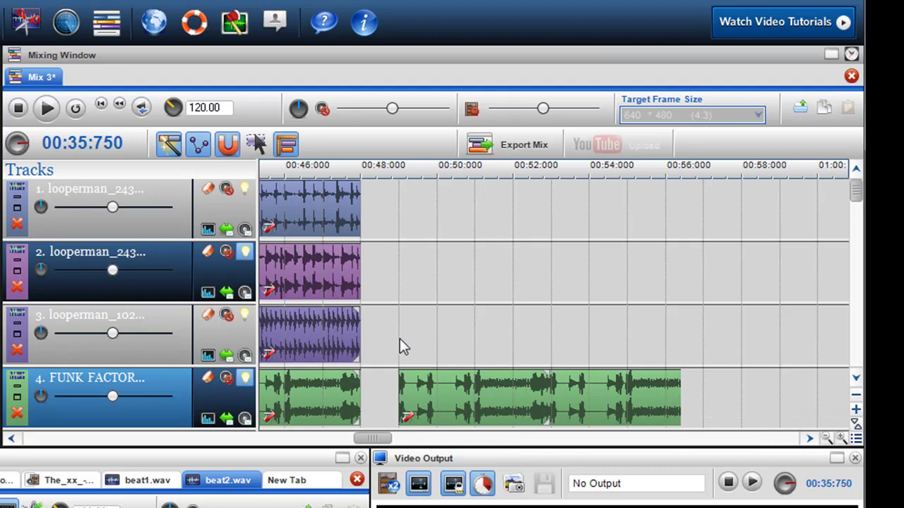
left_click_drag(398, 345, 681, 353)
left_click_drag(400, 283, 681, 294)
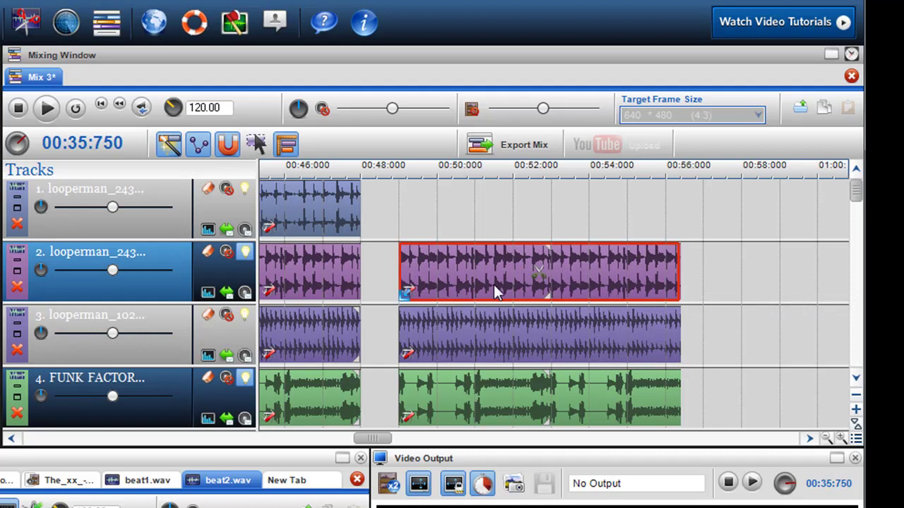
left_click_drag(398, 220, 683, 212)
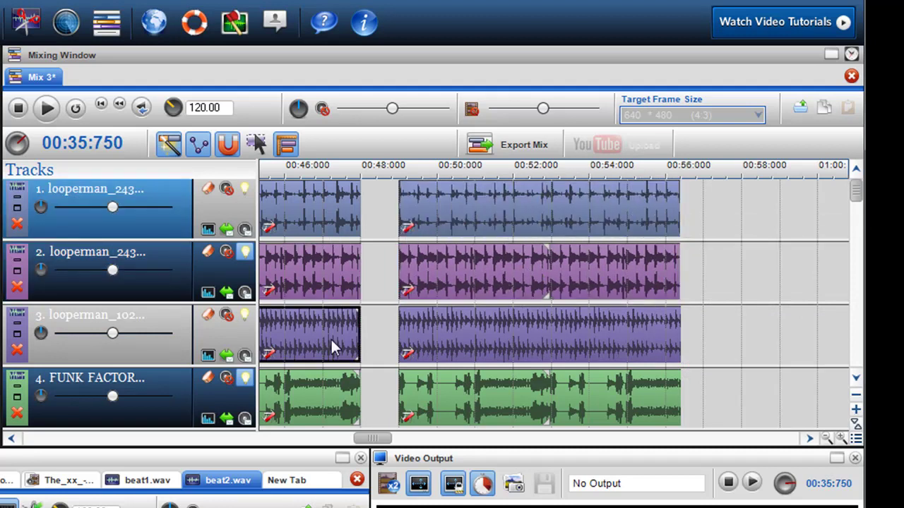
Play the mix from about 47 s across the gap into the new segments
left_click(331, 338)
left_click(48, 110)
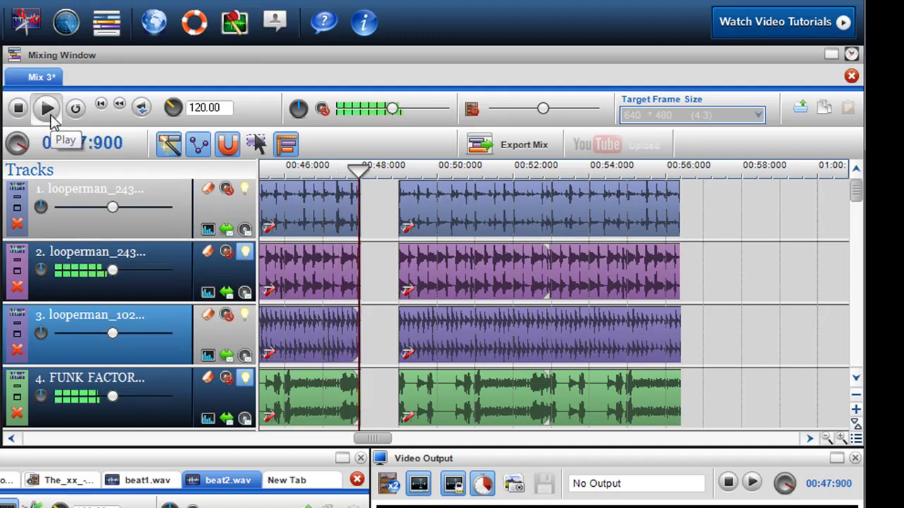
scroll(495, 248, "down", 3)
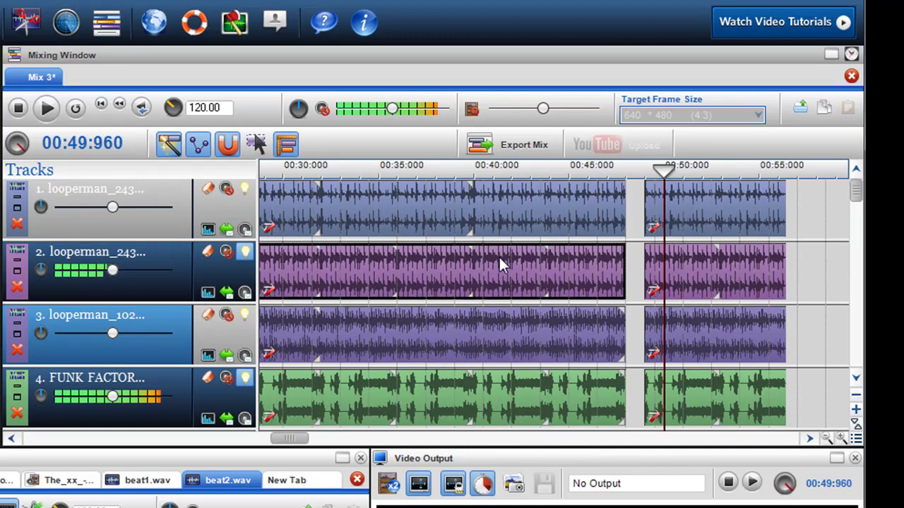
left_click(495, 247)
Extend the second segment on all four tracks to 12 s long, ending at 01:00:984
scroll(495, 247, "down", 2)
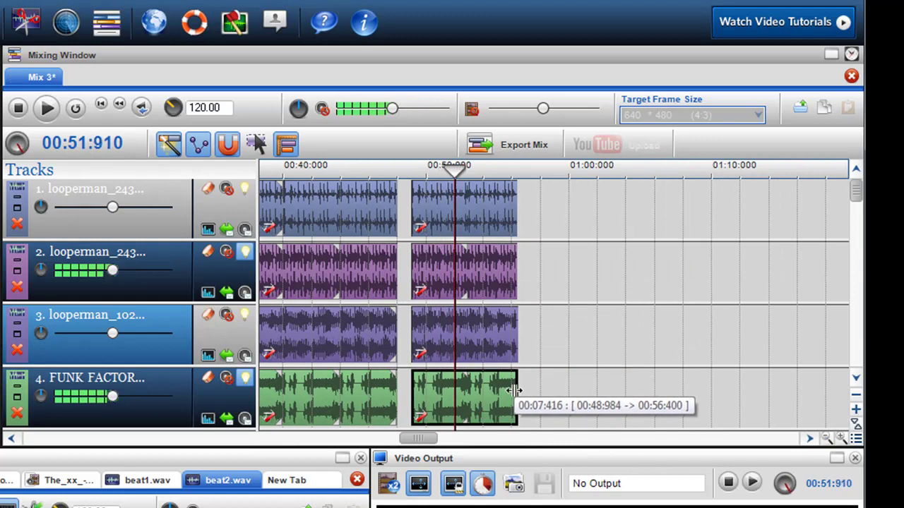
left_click_drag(516, 400, 582, 400)
left_click_drag(517, 327, 582, 335)
left_click_drag(517, 273, 586, 277)
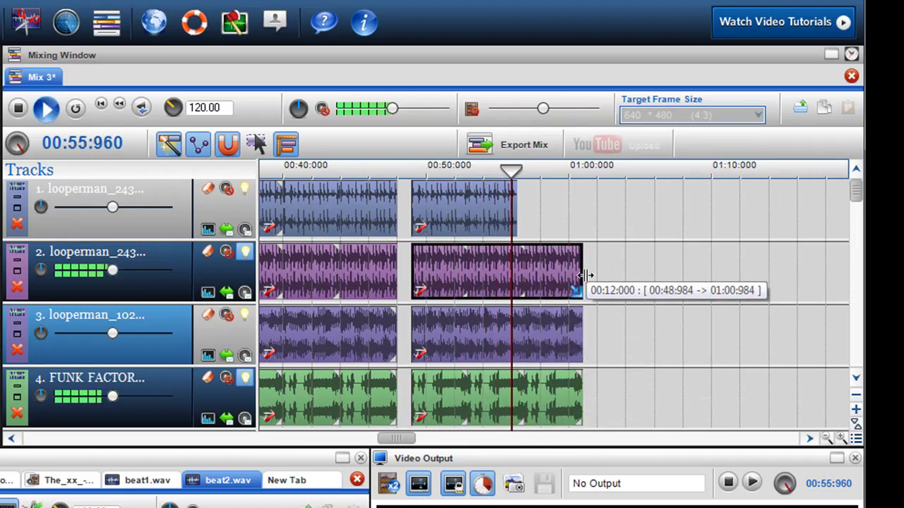
left_click_drag(510, 209, 582, 209)
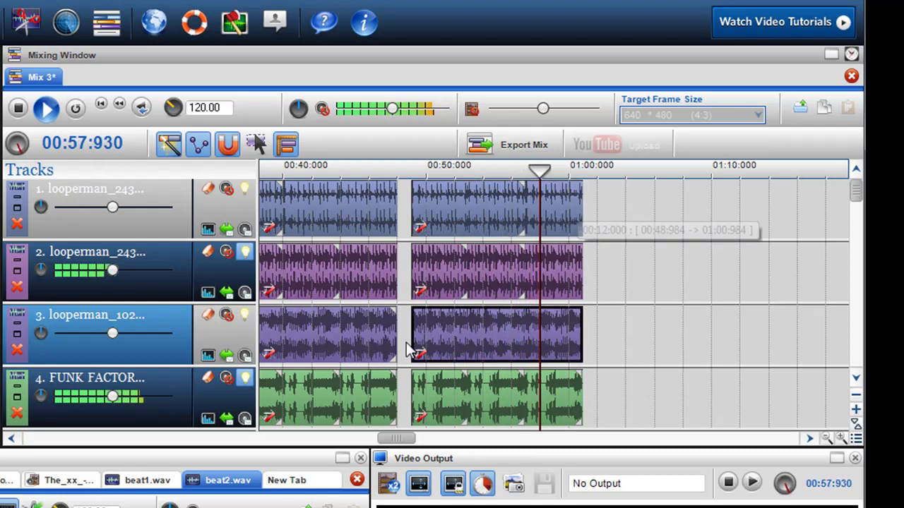
Solo the first and third tracks and unsolo the fourth while replaying the second segments from about 48 s
left_click(244, 189)
left_click(393, 267)
left_click(404, 283)
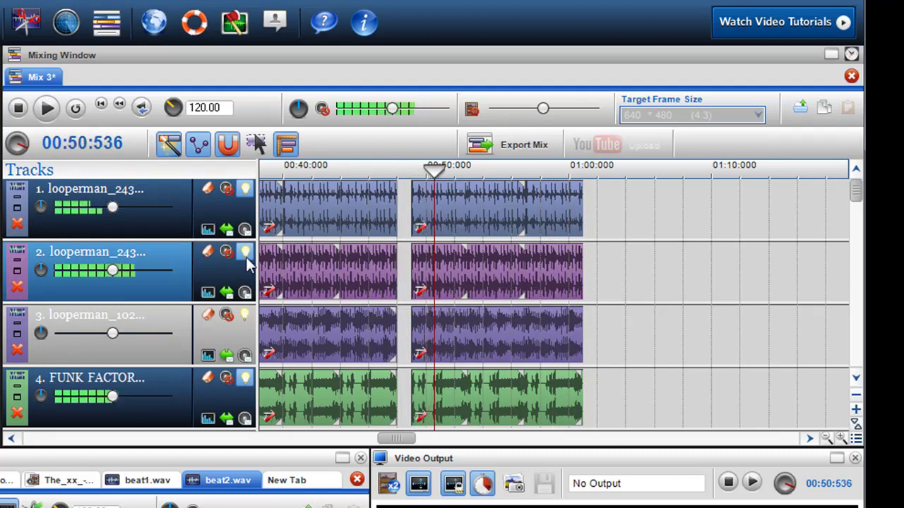
left_click(245, 379)
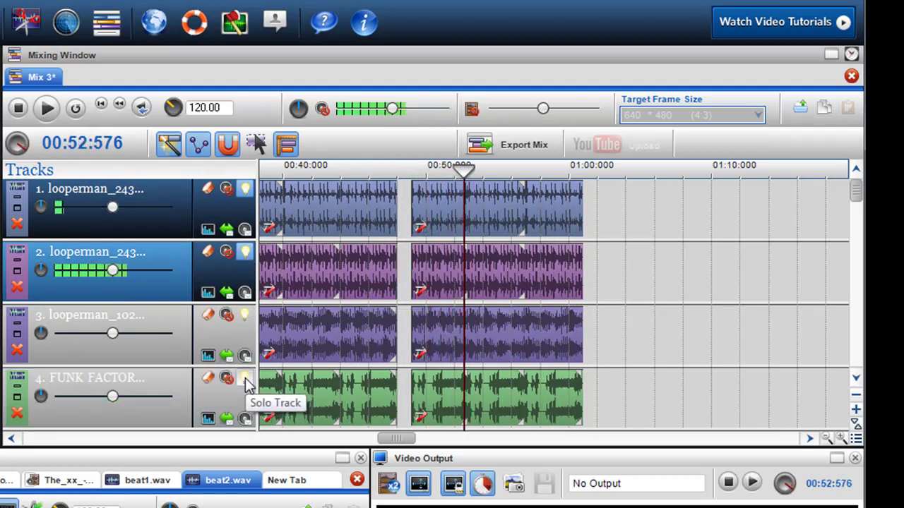
left_click(245, 316)
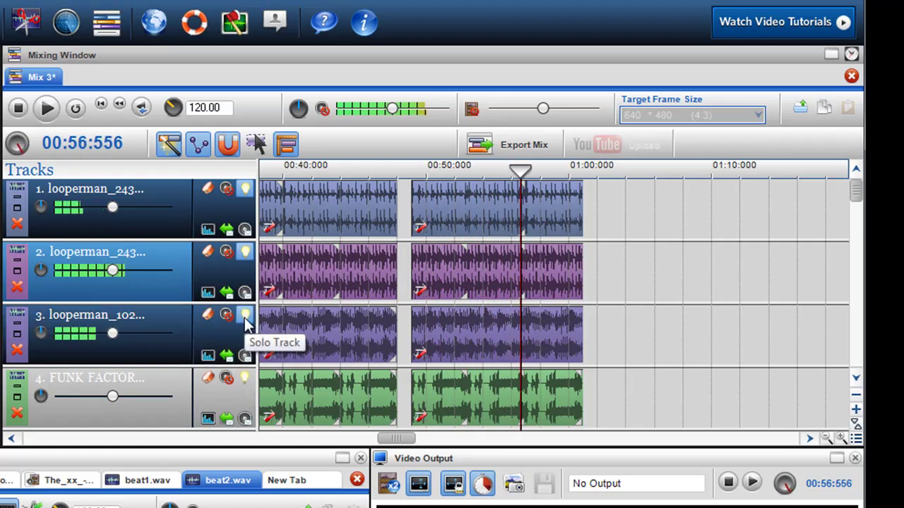
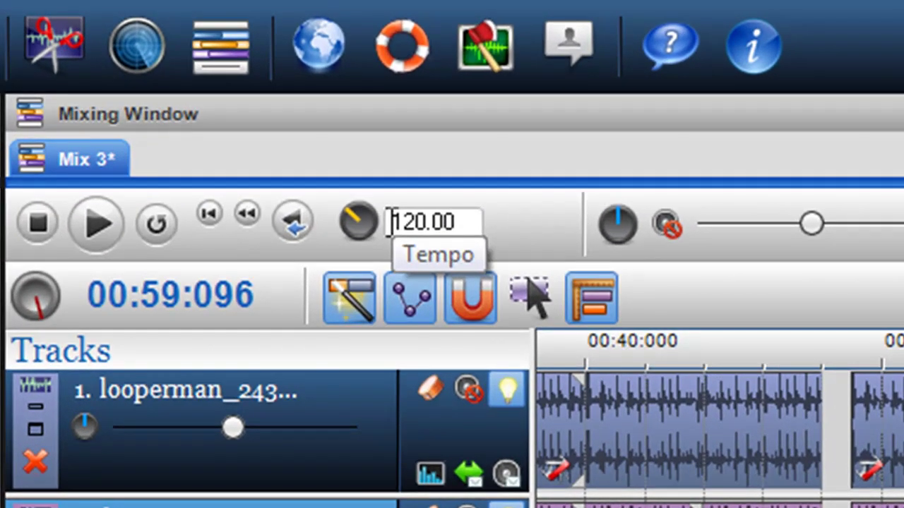
Set the tempo of the whole mix to 90 BPM
left_click_drag(392, 226, 477, 219)
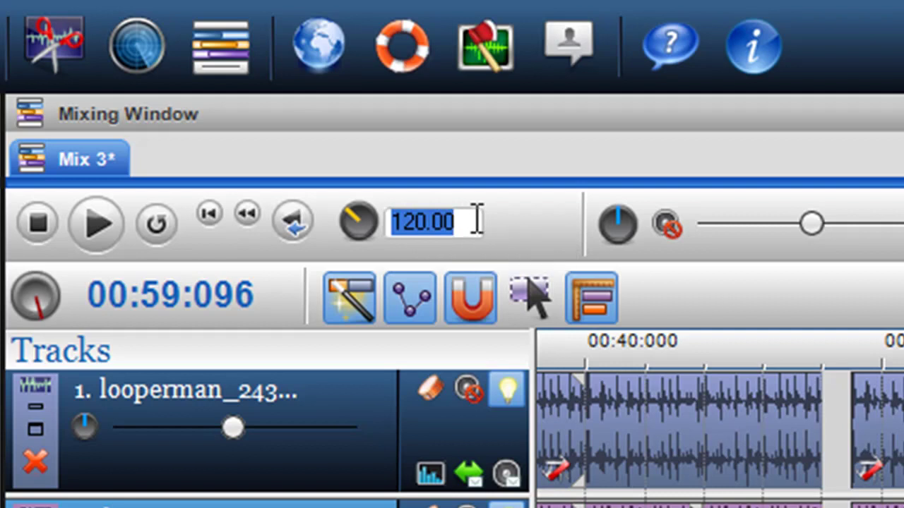
key("BackSpace")
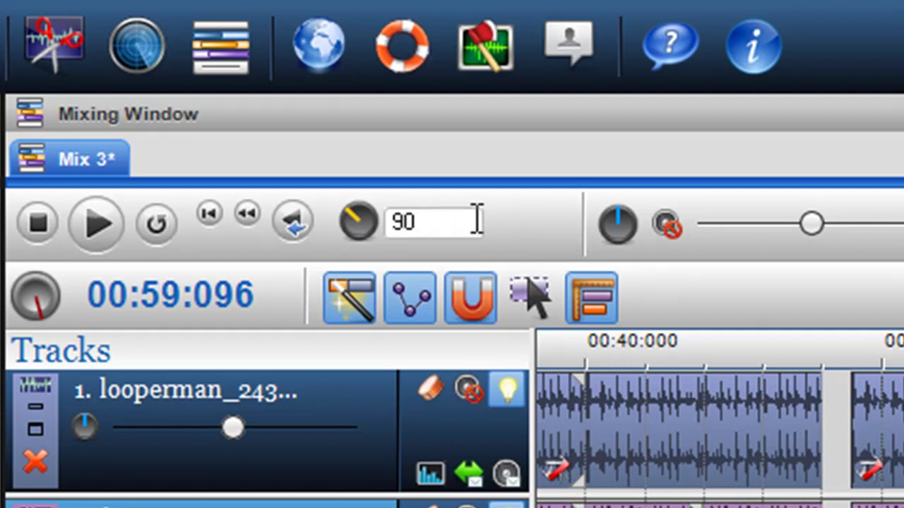
key("Return")
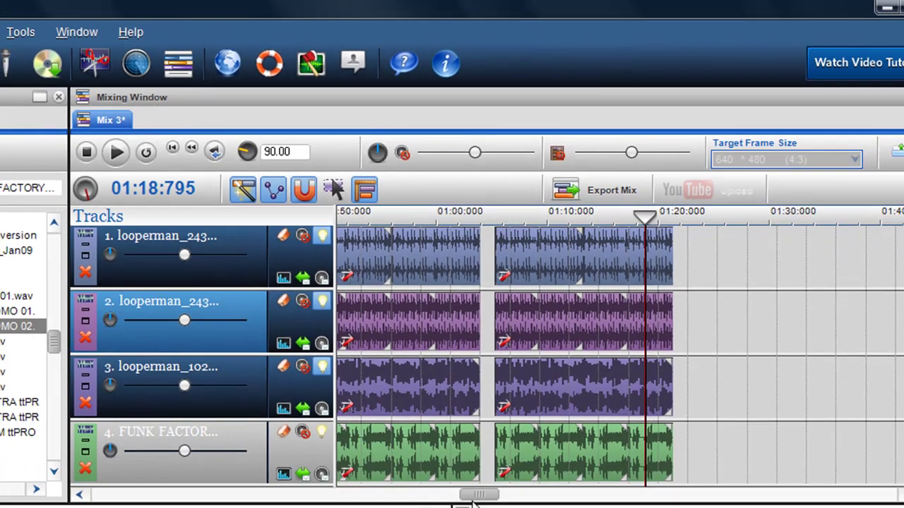
Set the tempo of the first segment on track 1 to 90 BPM
left_click_drag(478, 490, 76, 473)
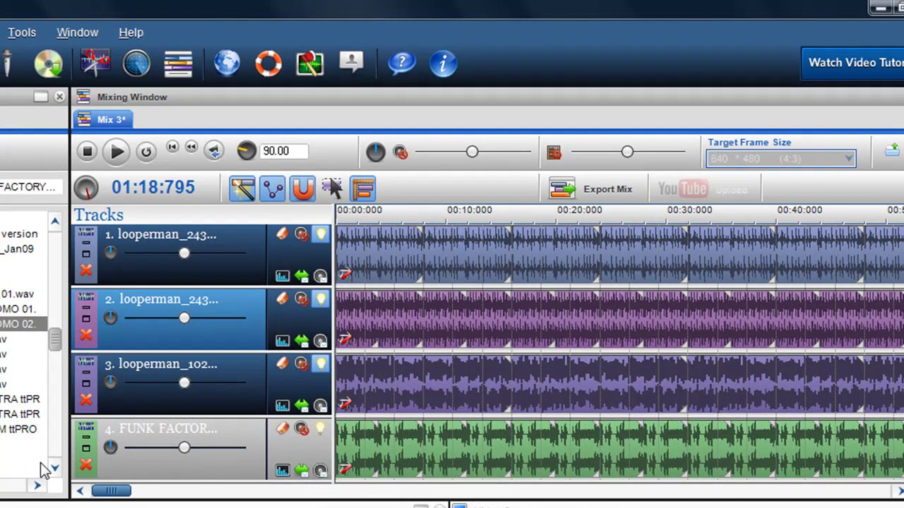
left_click(339, 272)
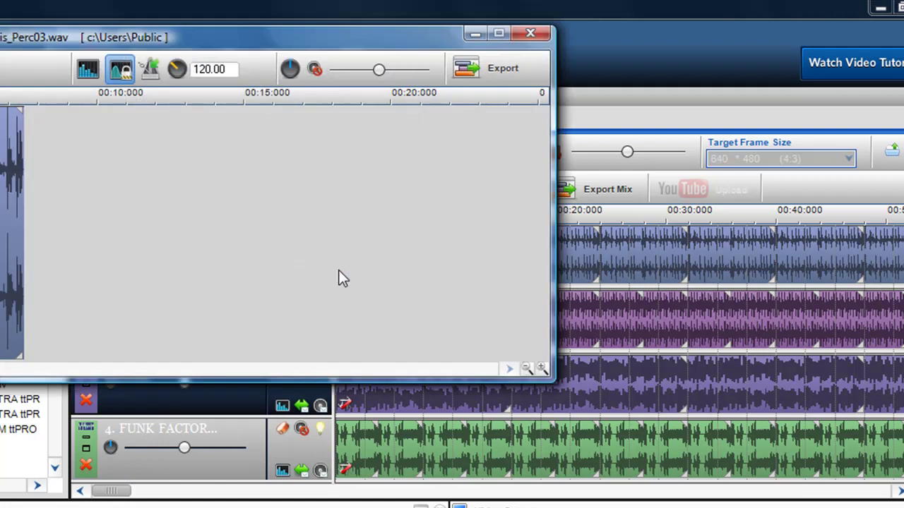
double_click(228, 70)
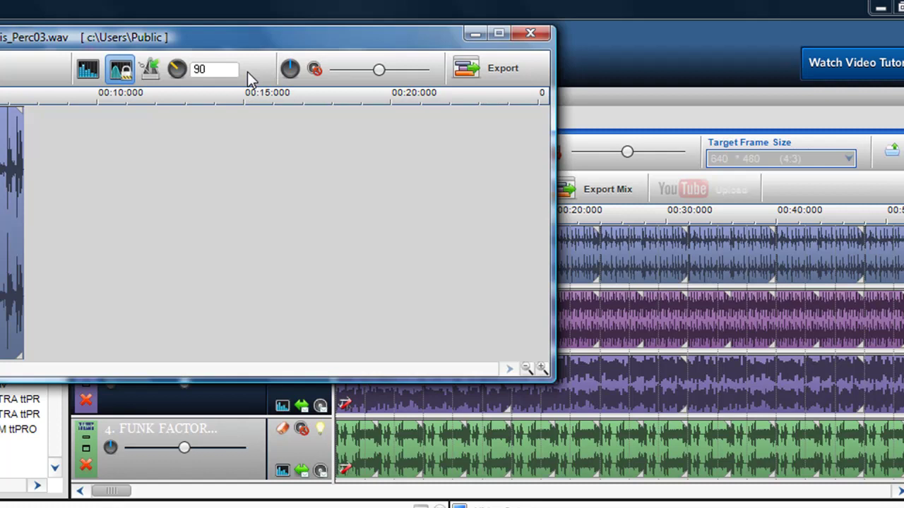
key("Return")
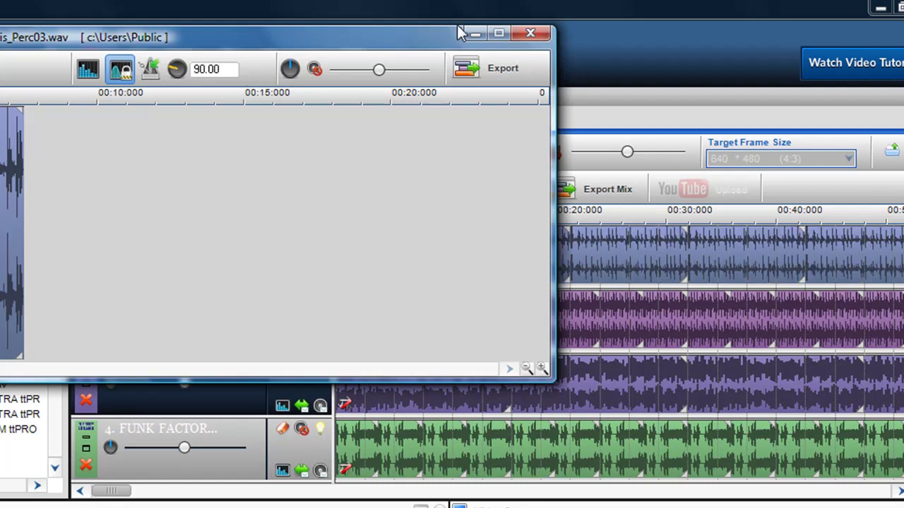
left_click(535, 37)
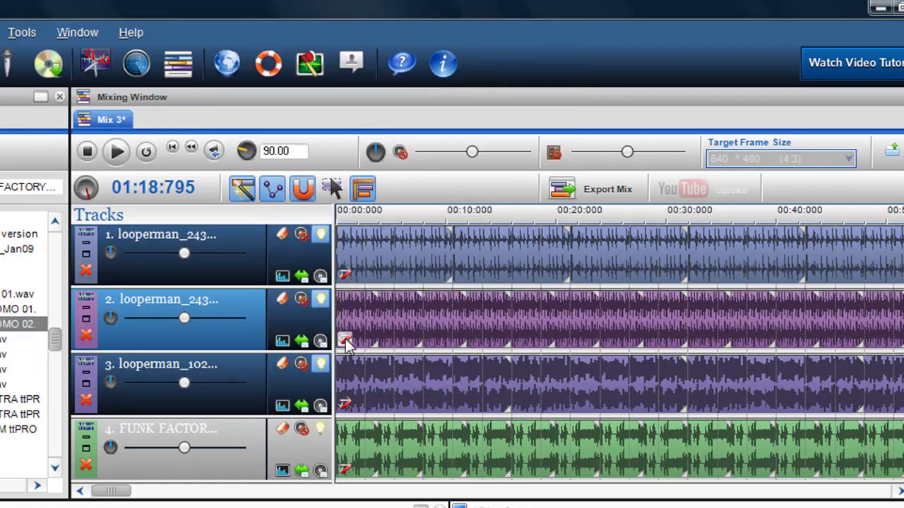
Set the tempo of the first segment on track 2 to 90 BPM
left_click(346, 341)
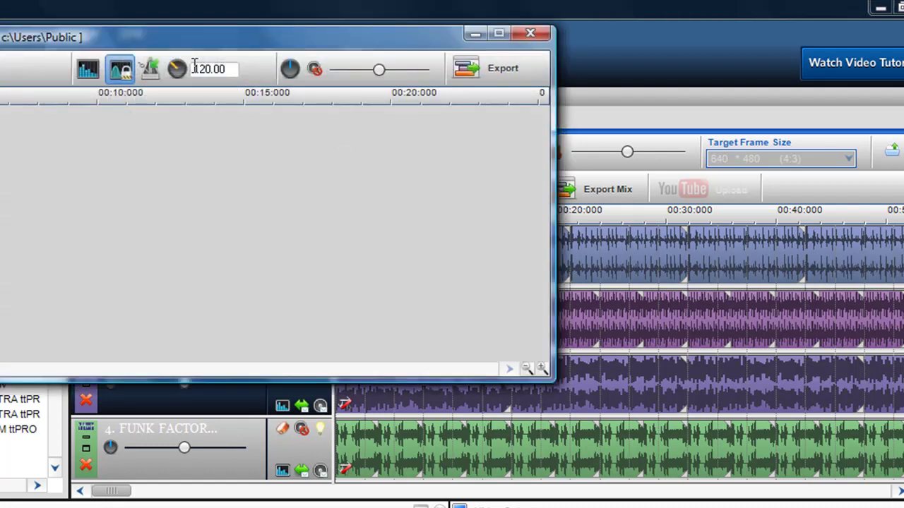
double_click(233, 67)
type("90")
key("Return")
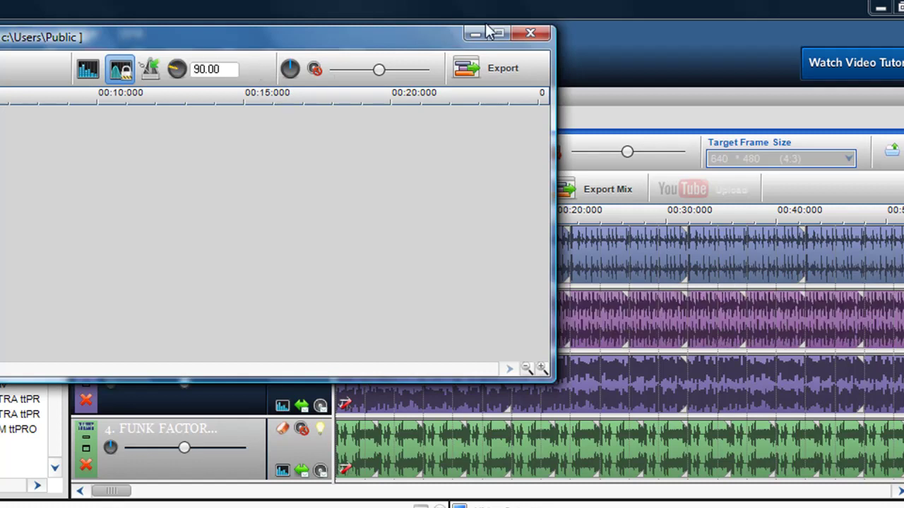
left_click(531, 33)
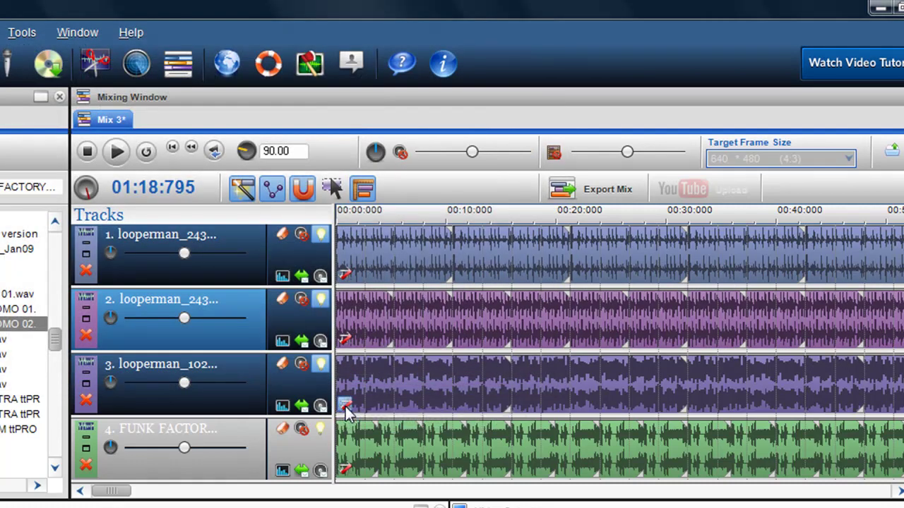
Set the tempo of the first echo bass segment on track 3 to 90 BPM
left_click(335, 344)
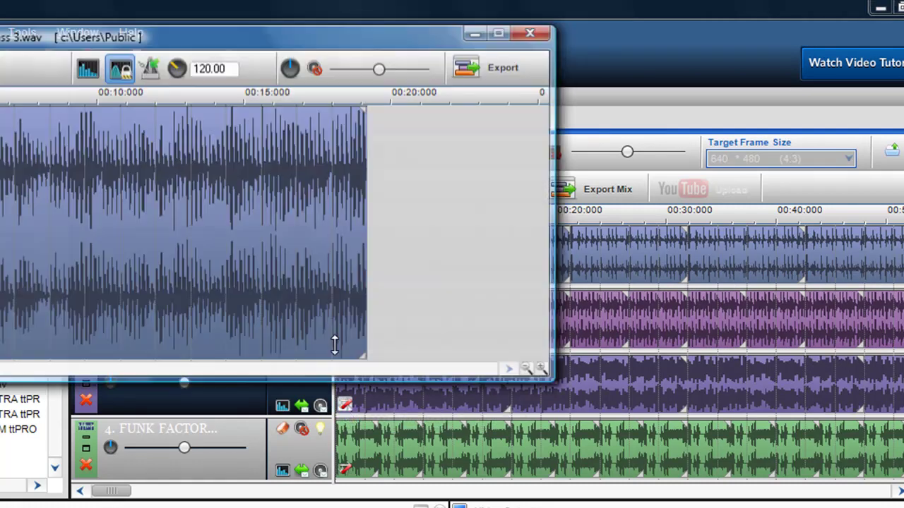
double_click(199, 70)
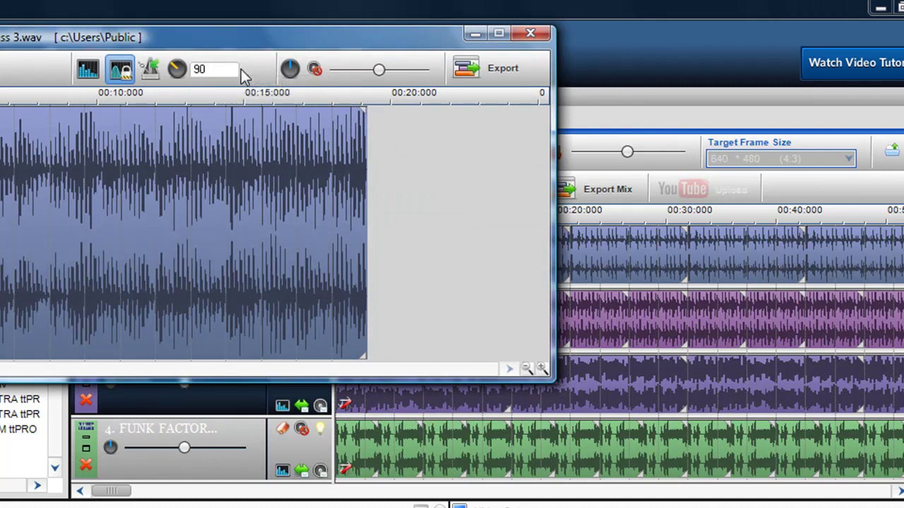
key("Return")
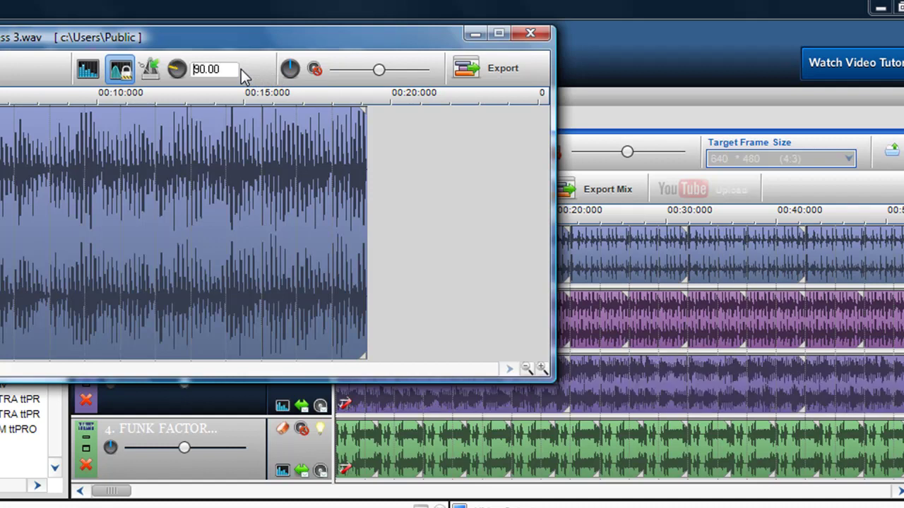
left_click(530, 33)
Set the tempo of the first FUNK FACTORY segment on track 4 to 90 BPM
left_click(344, 469)
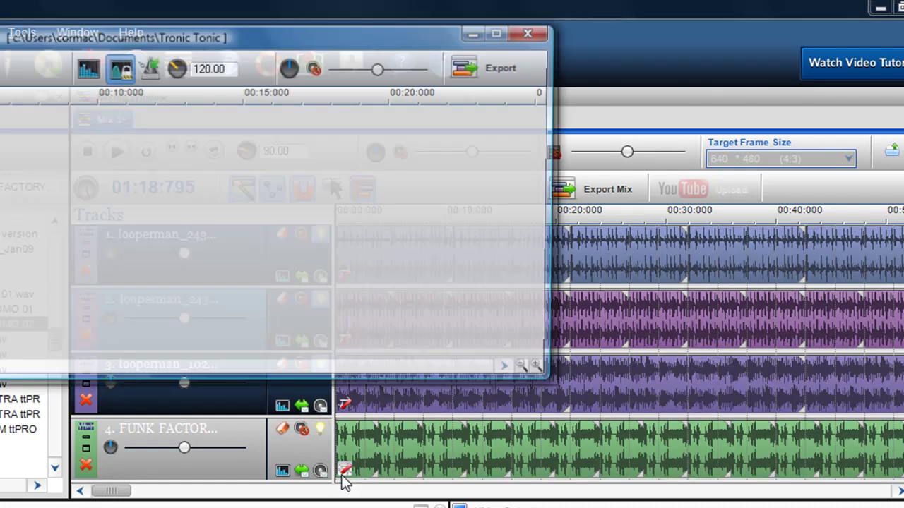
left_click_drag(195, 68, 238, 69)
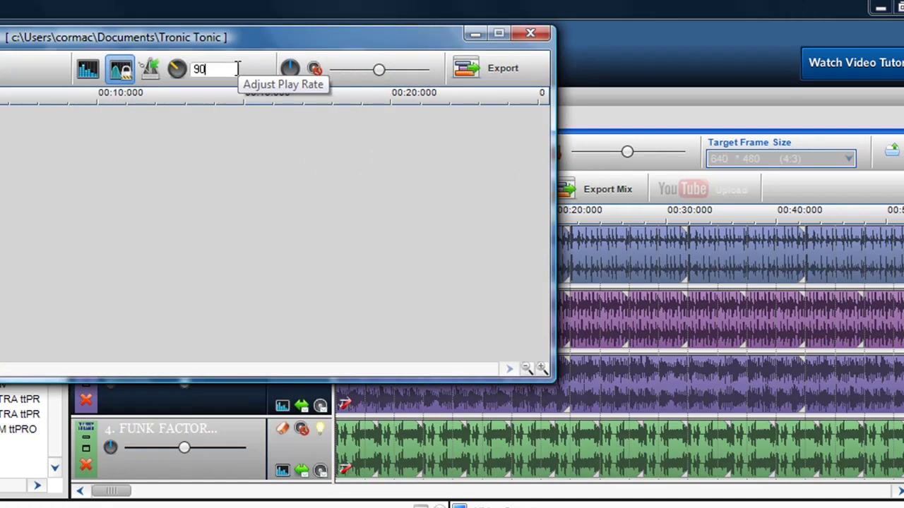
type("90")
key("Return")
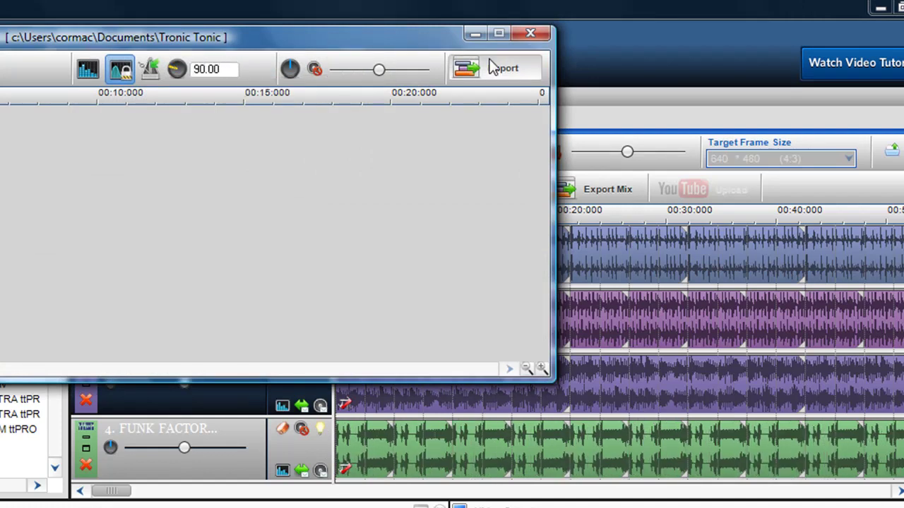
left_click(529, 36)
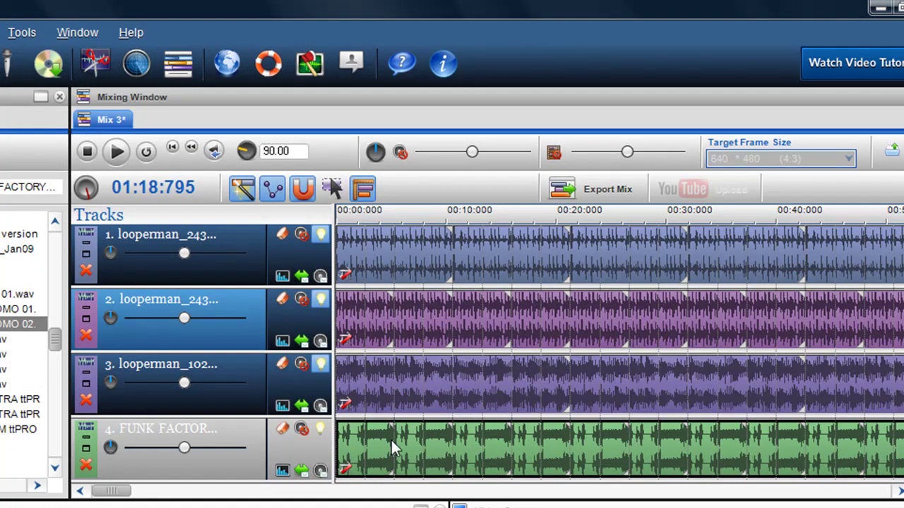
Return to the start of the mix and play the first segments at their new tempo
left_click(390, 439)
scroll(403, 435, "up", 3)
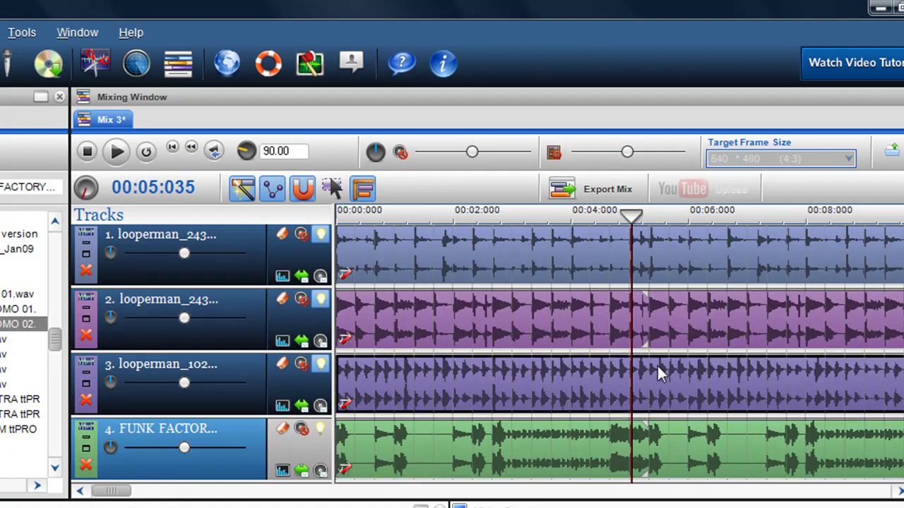
scroll(632, 364, "down", 3)
scroll(629, 364, "up", 1)
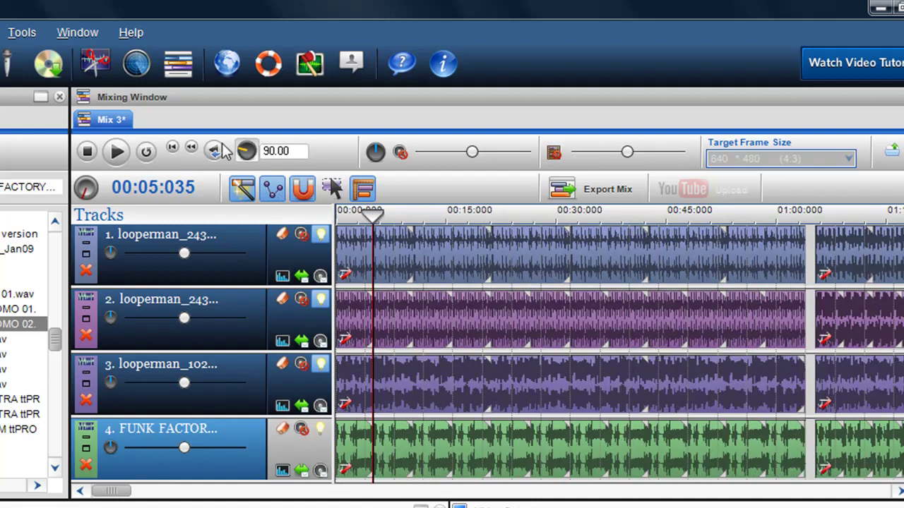
left_click(172, 150)
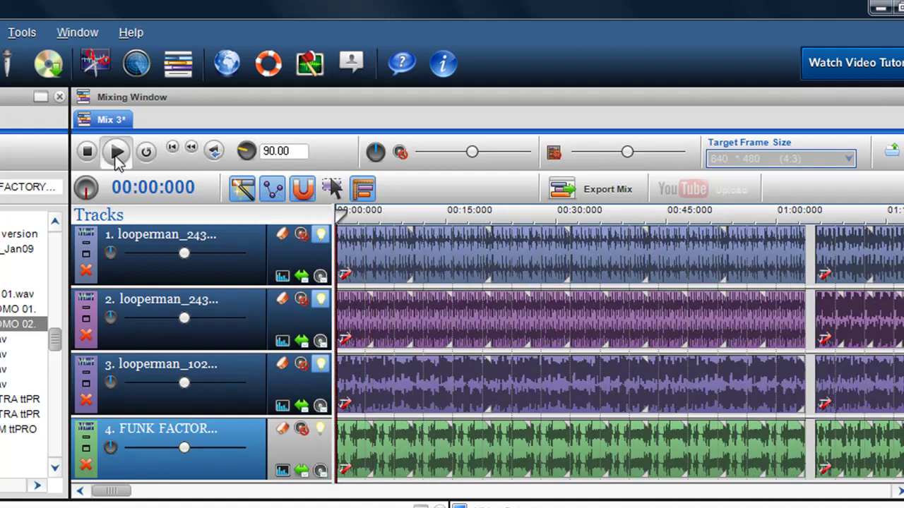
left_click(117, 158)
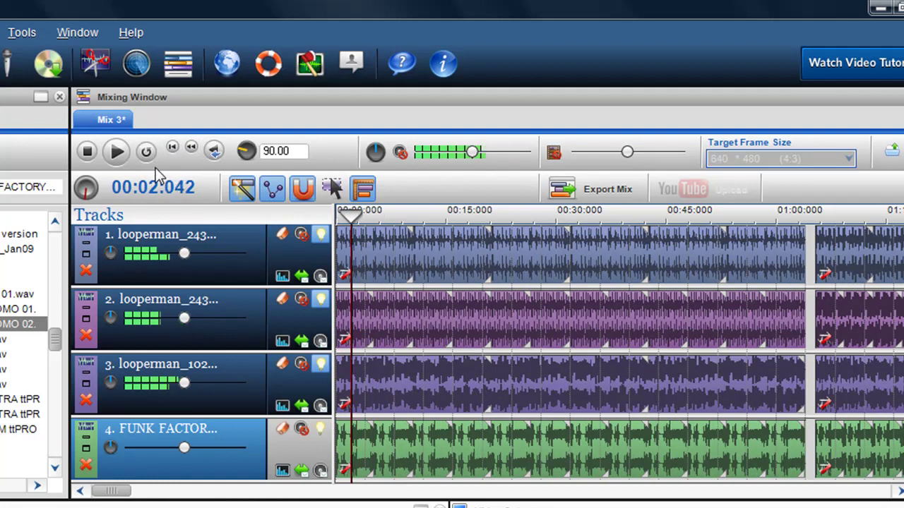
Check the BPM parameters of tracks 4, 3 and 2 and the first-segment tempos on tracks 2 and 1 during playback
left_click(284, 472)
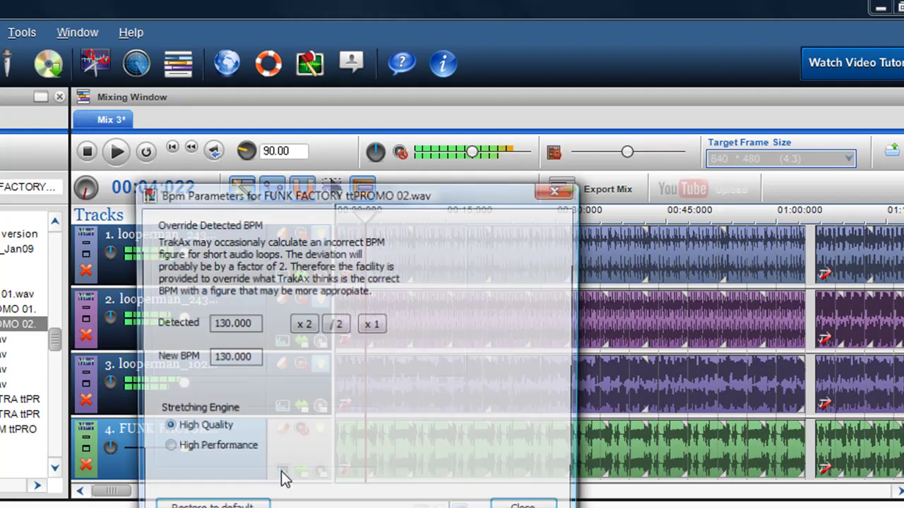
key("Escape")
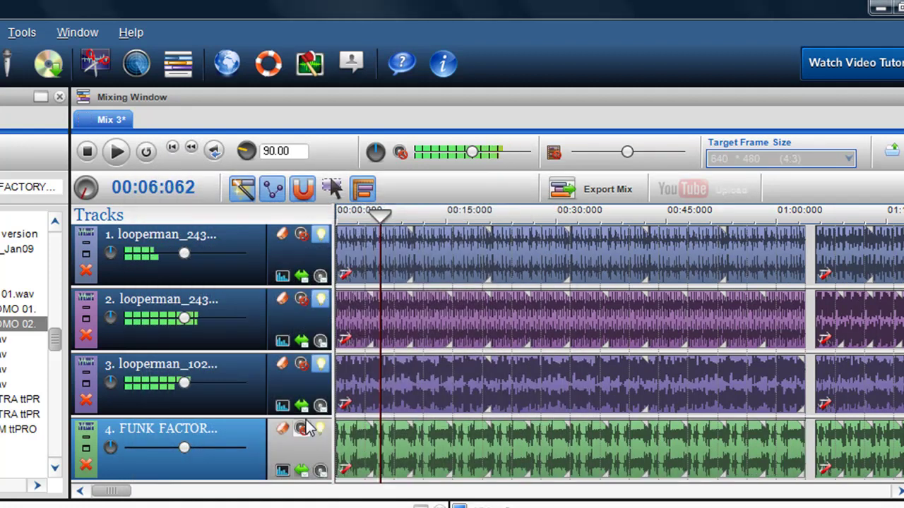
left_click(282, 407)
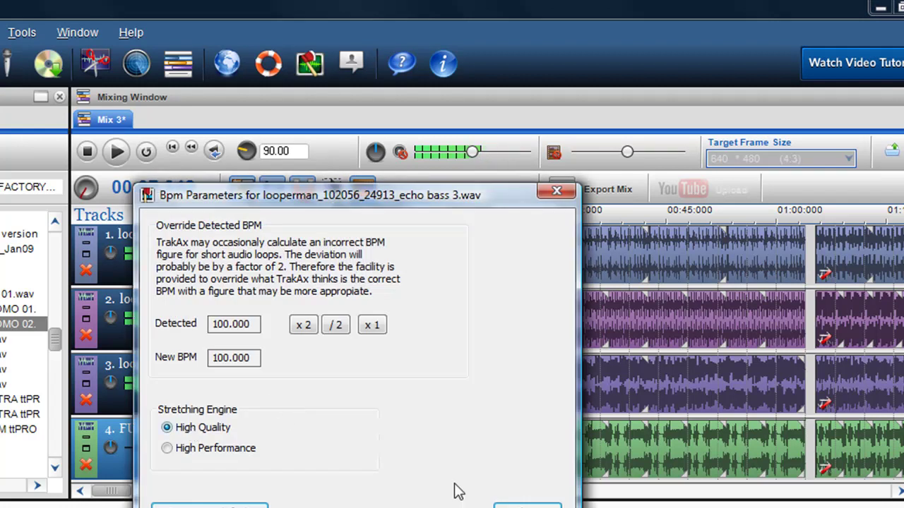
key("Escape")
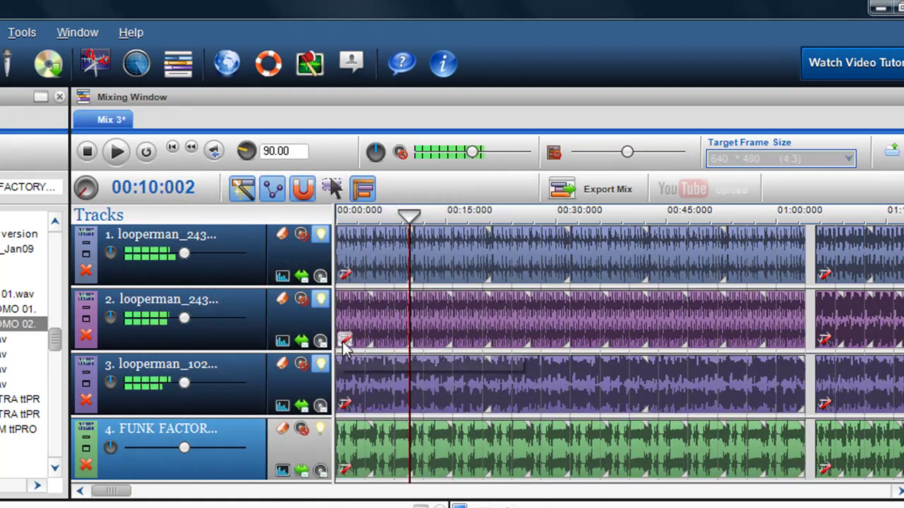
left_click(342, 343)
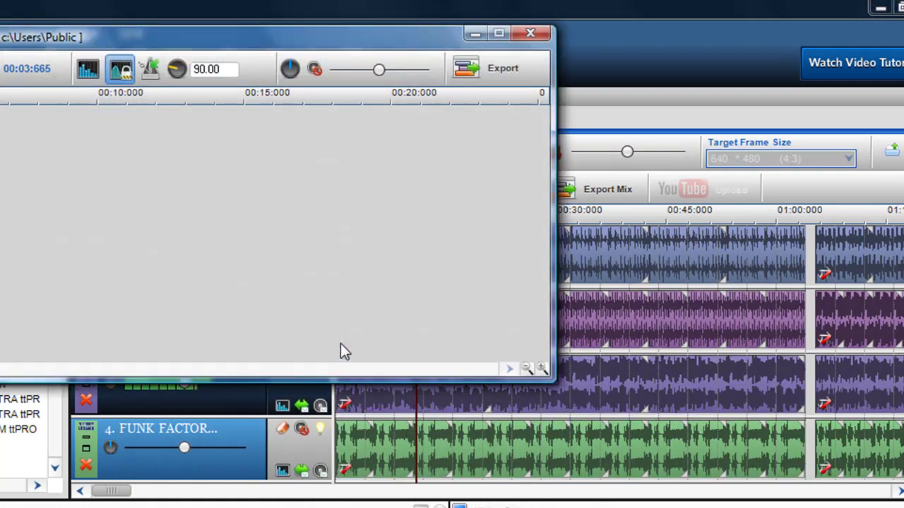
left_click(547, 35)
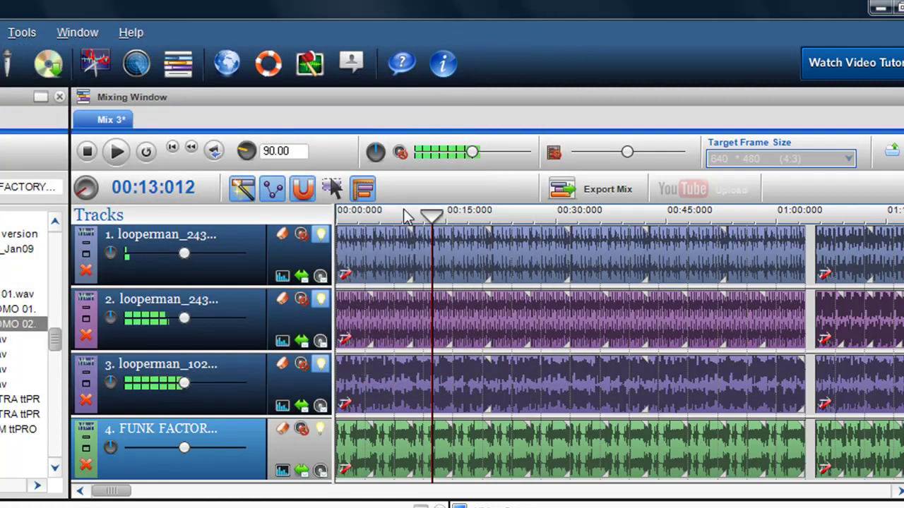
left_click(285, 346)
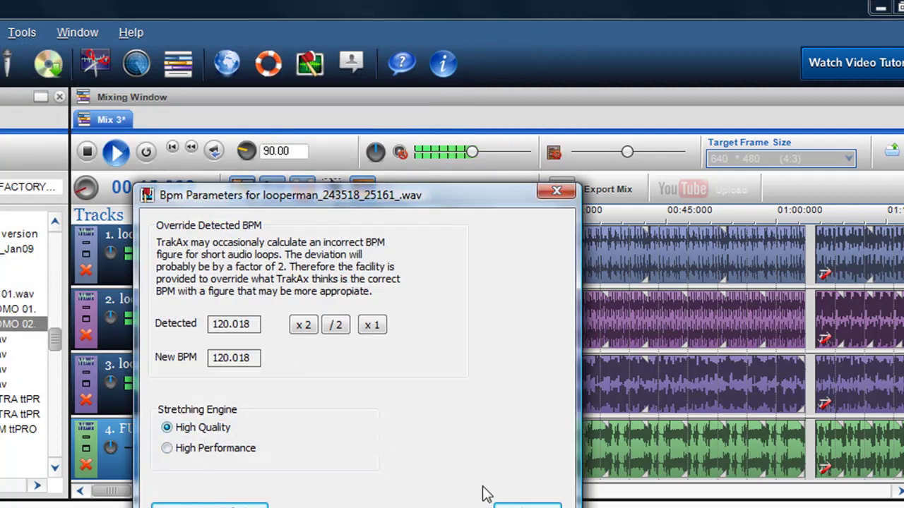
left_click(209, 505)
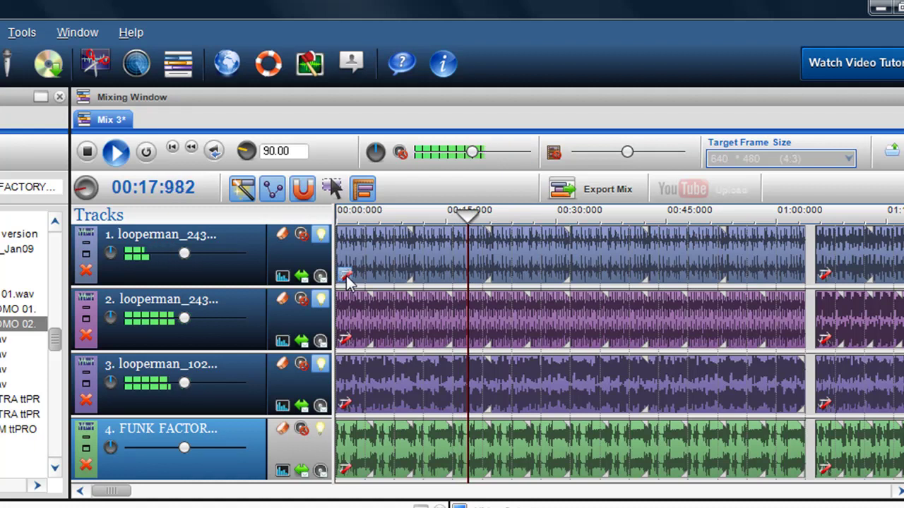
left_click(345, 275)
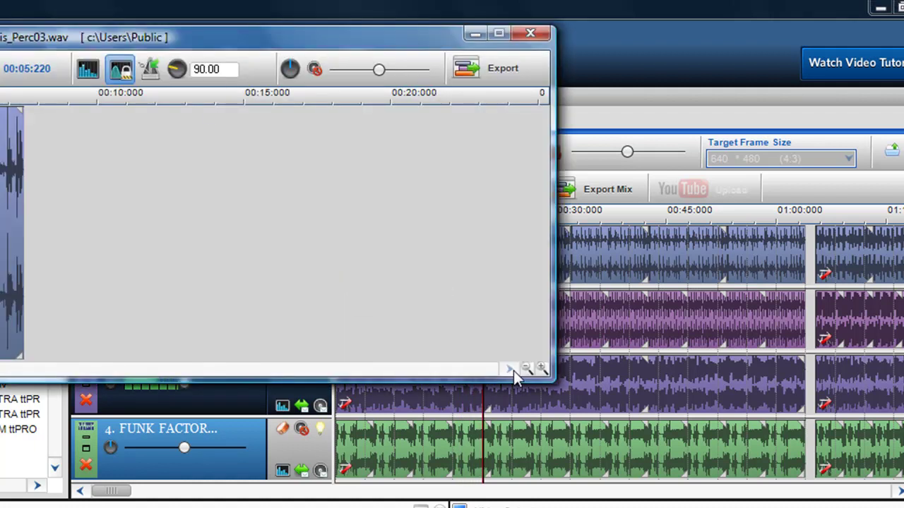
left_click(530, 33)
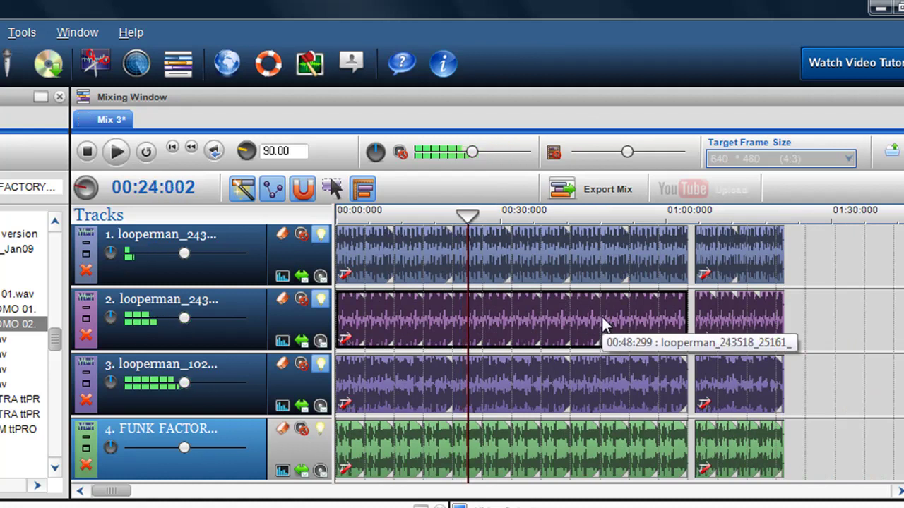
Play the mix from the start of the second segments, then stop playback
left_click(697, 390)
left_click(695, 404)
left_click(661, 450)
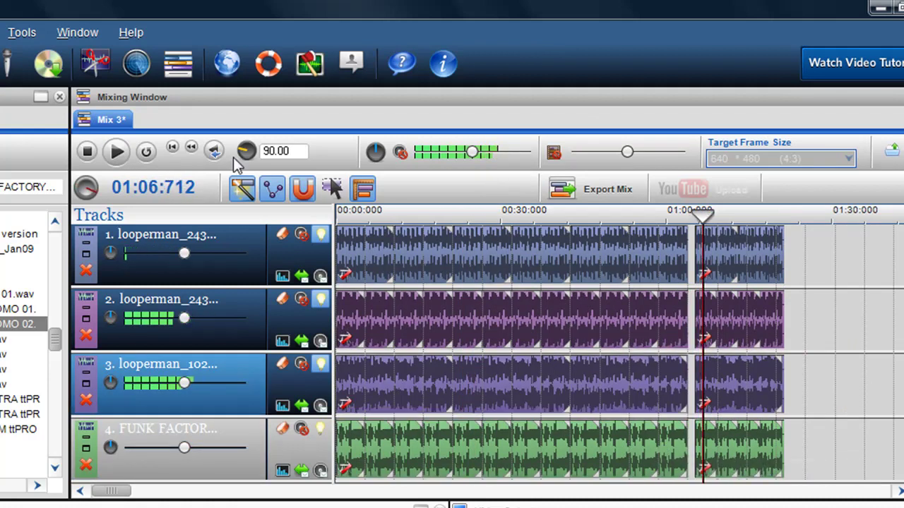
left_click(87, 154)
Set the tempo of the second segment on track 1 to 90 BPM
left_click(708, 278)
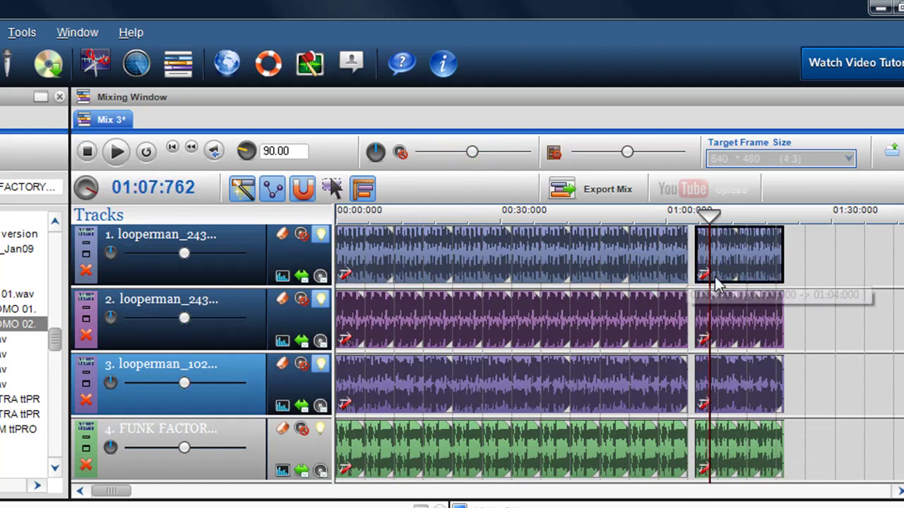
double_click(707, 278)
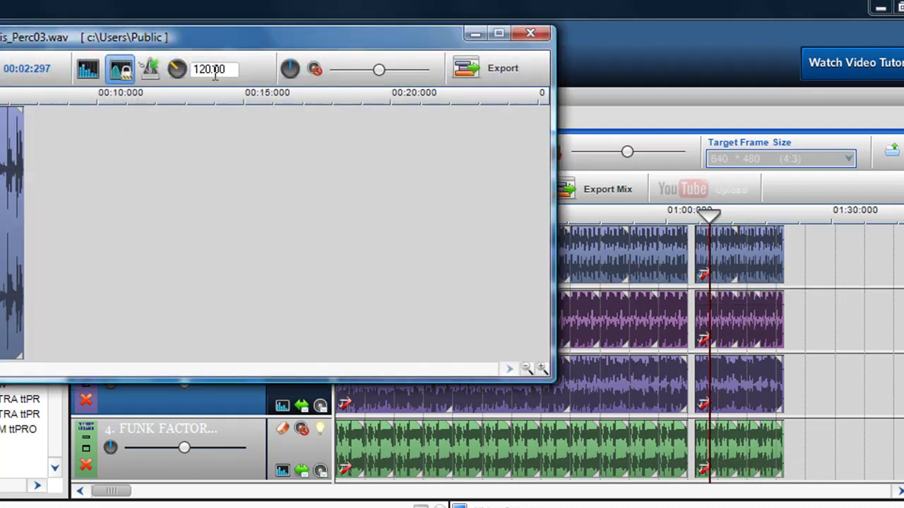
left_click_drag(195, 68, 242, 74)
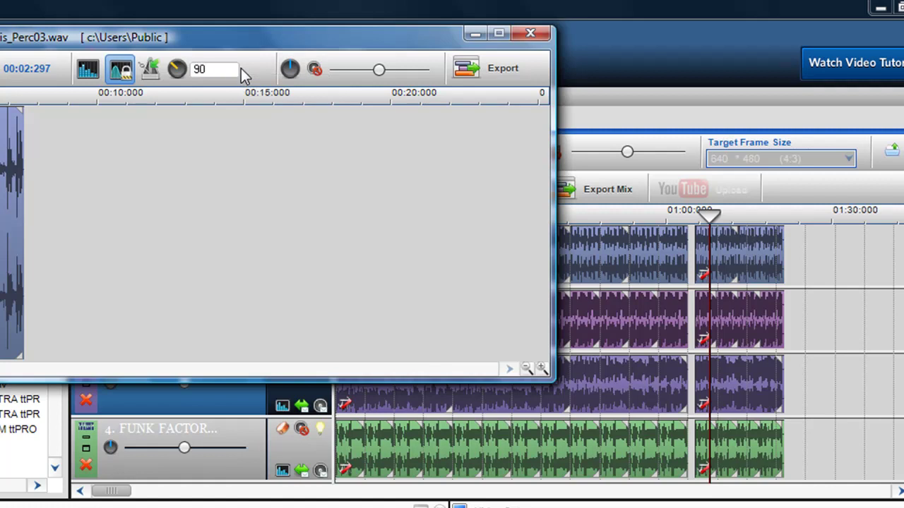
type("90")
key("Return")
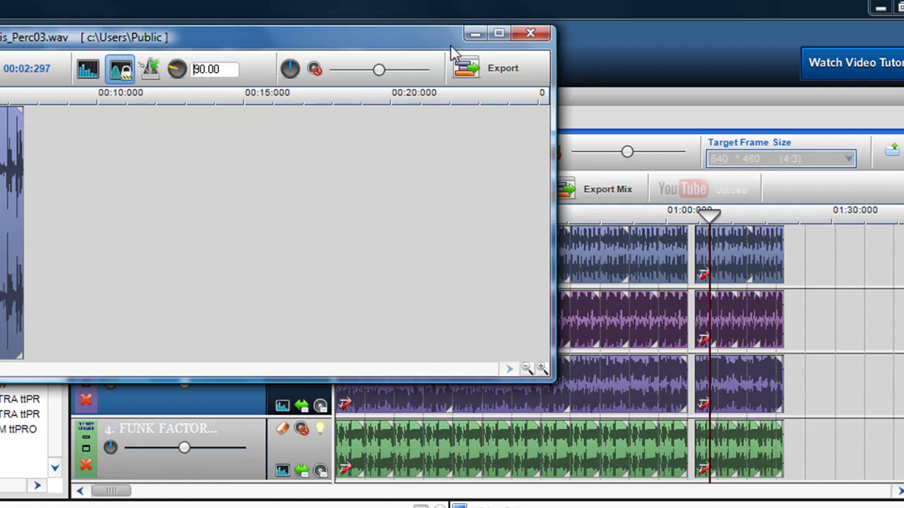
left_click(530, 34)
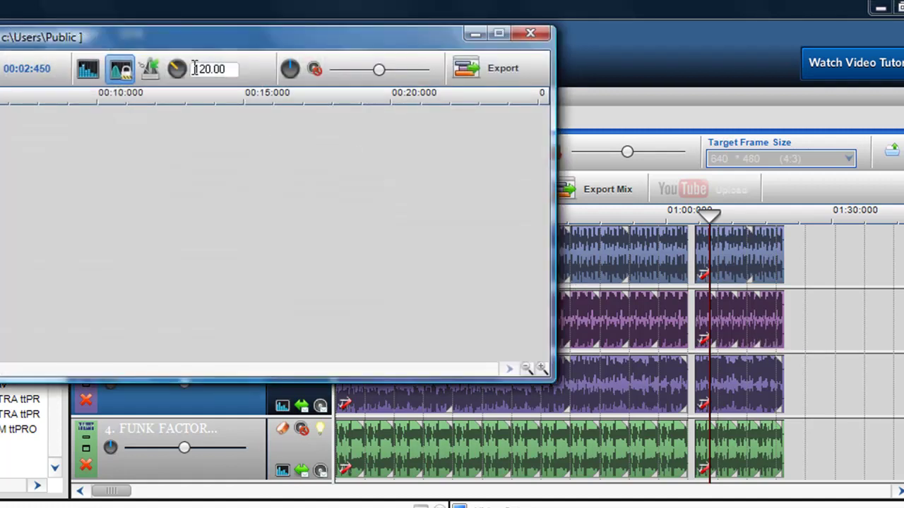
Set the play rate of the second segment on track 2 to 90 BPM and close its editor
left_click_drag(195, 69, 226, 71)
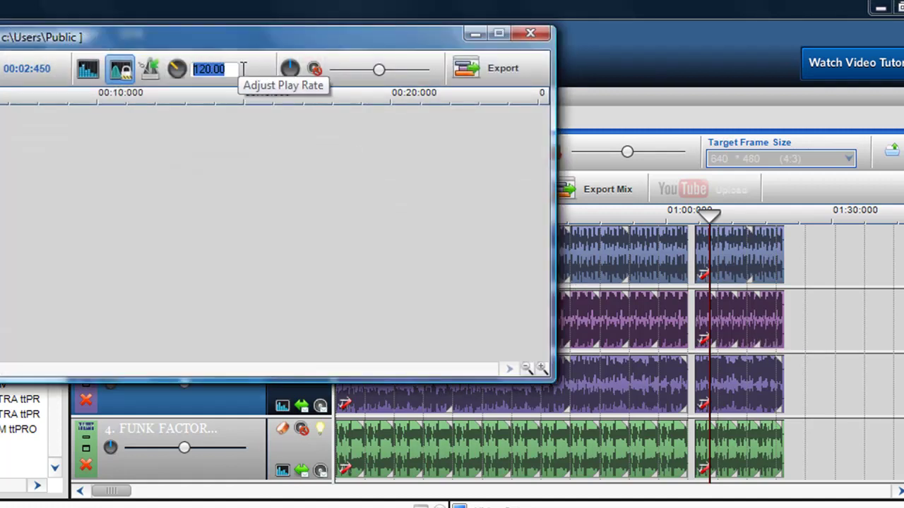
key("Delete")
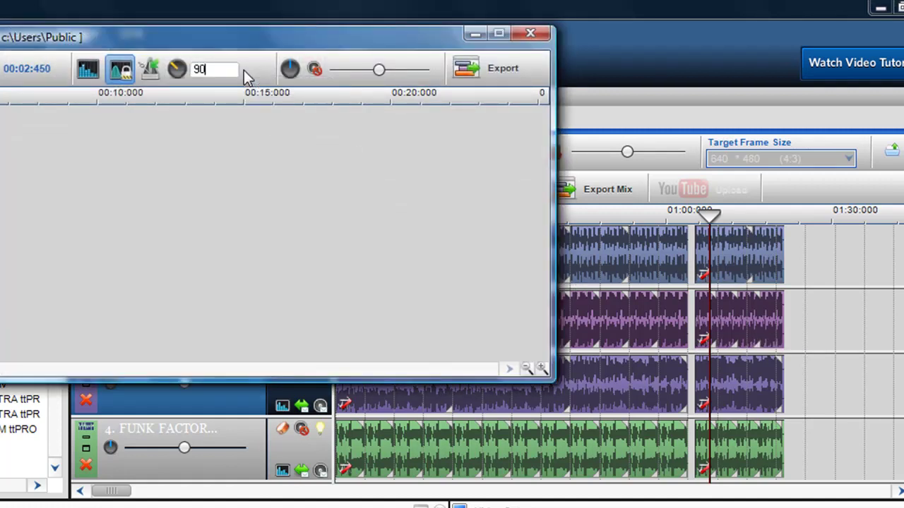
key("Return")
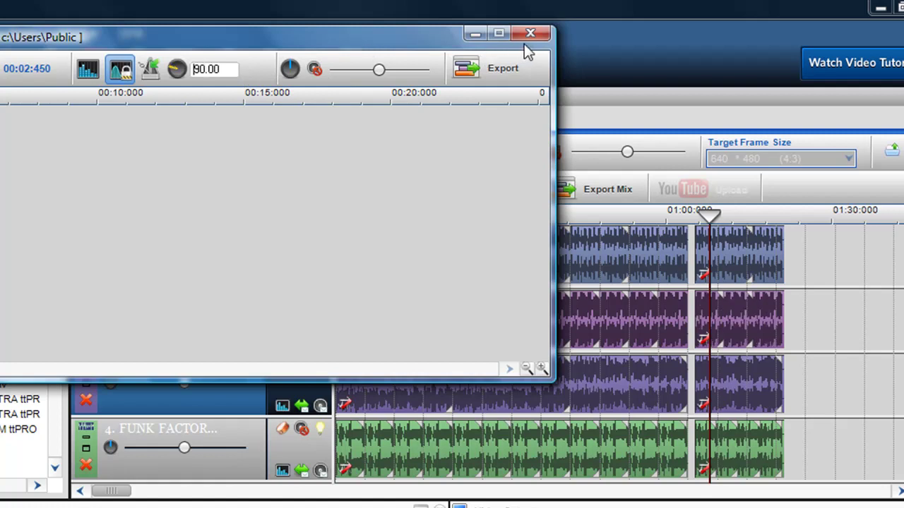
left_click(531, 35)
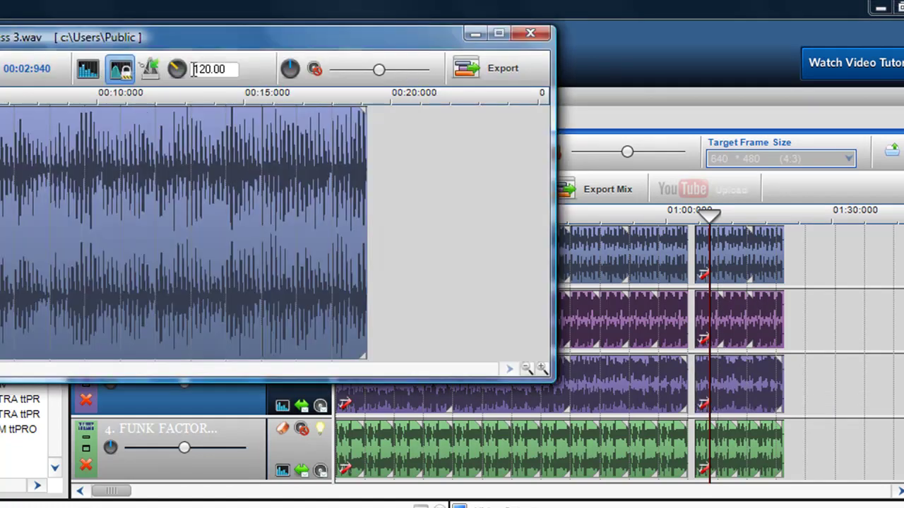
Set the play rate of the second segment on track 3 to 90 BPM and close its editor
left_click_drag(193, 68, 232, 65)
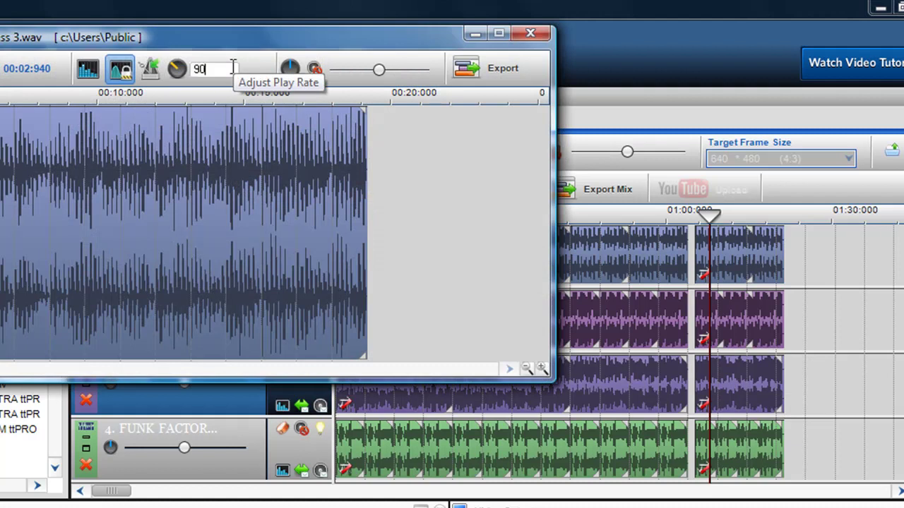
key("Return")
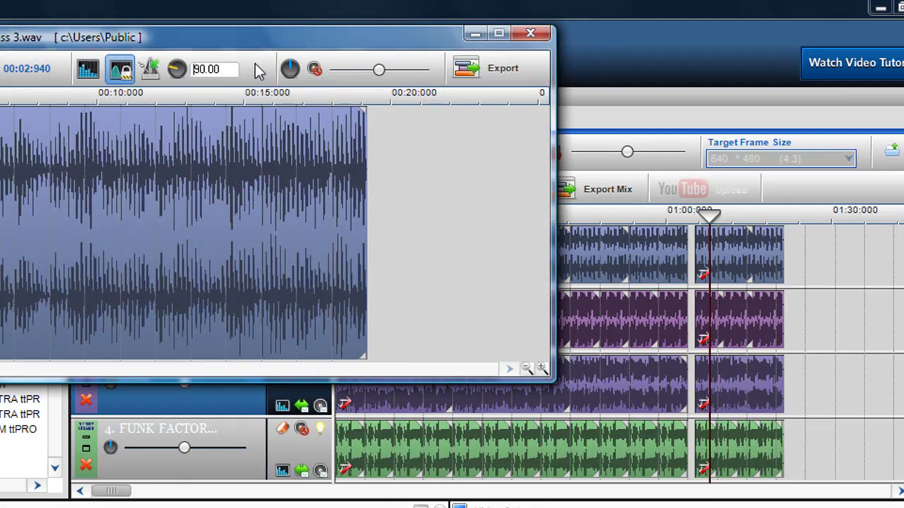
left_click(530, 35)
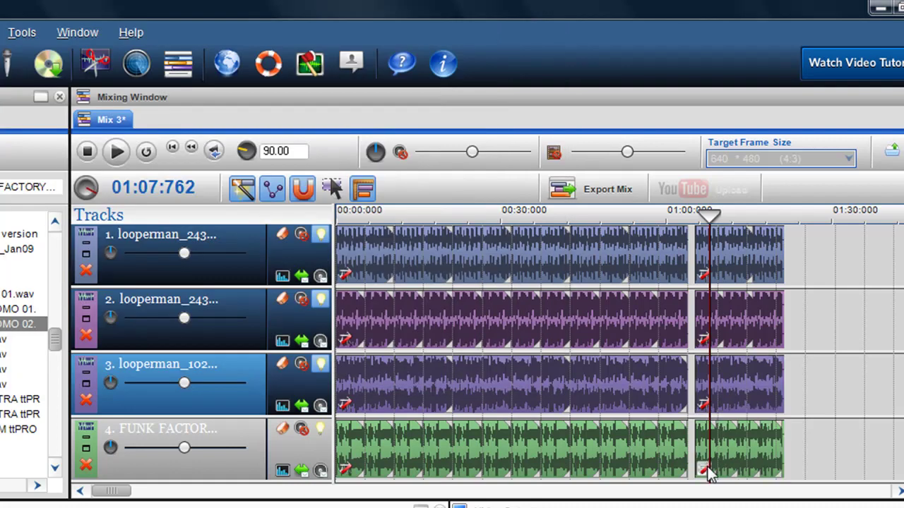
Set the play rate of the second segment on track 4 to 90 BPM and close its editor
left_click(704, 469)
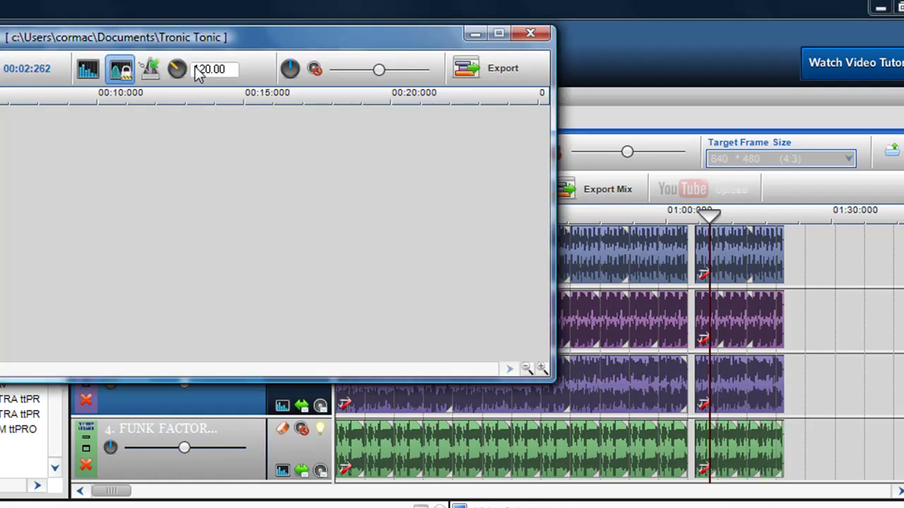
double_click(197, 70)
type("90")
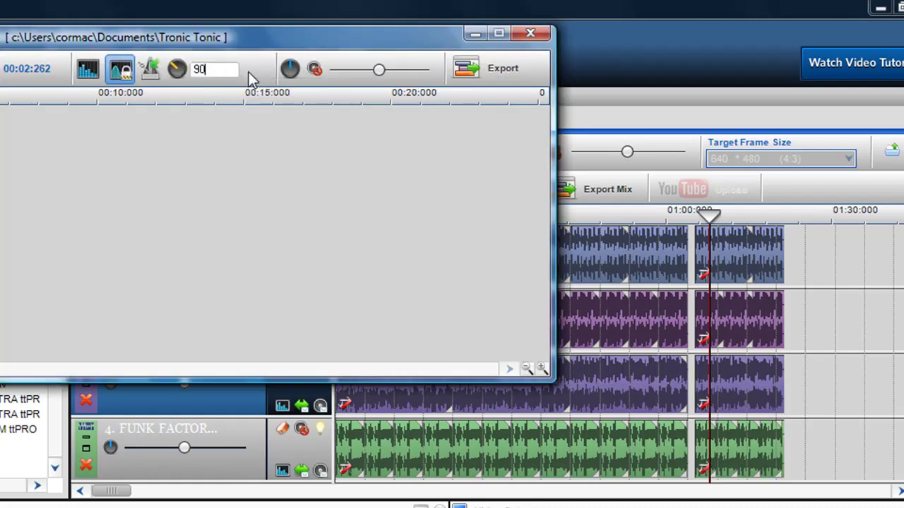
key("Return")
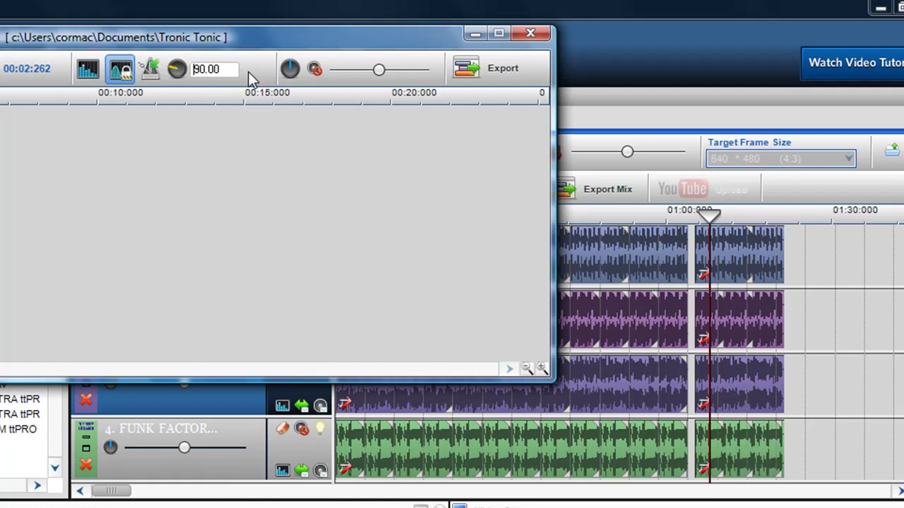
left_click(531, 34)
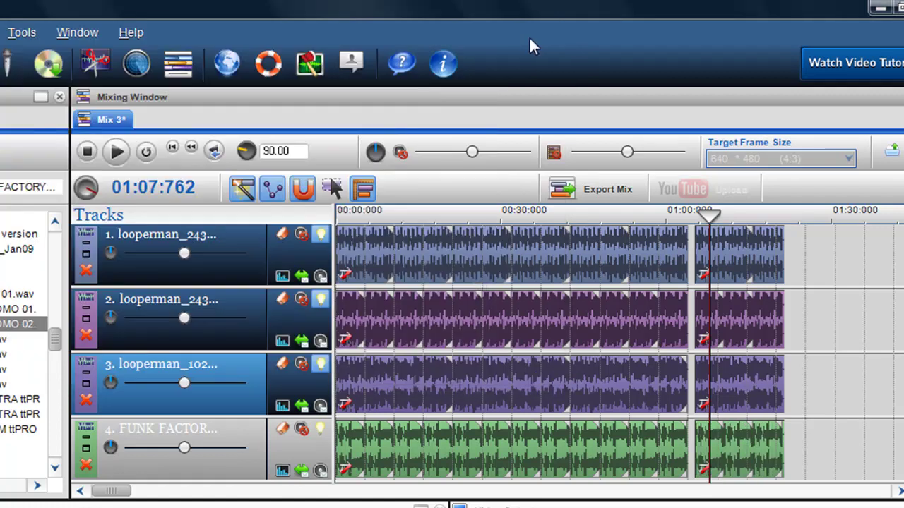
Play the mix from near the end of the first segments, at about 00:57, into the retuned second segments
left_click(656, 382)
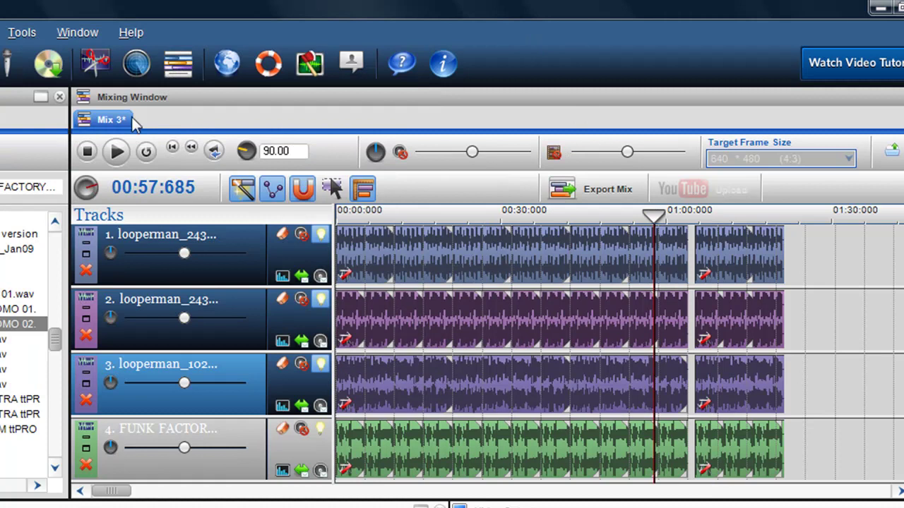
left_click(118, 155)
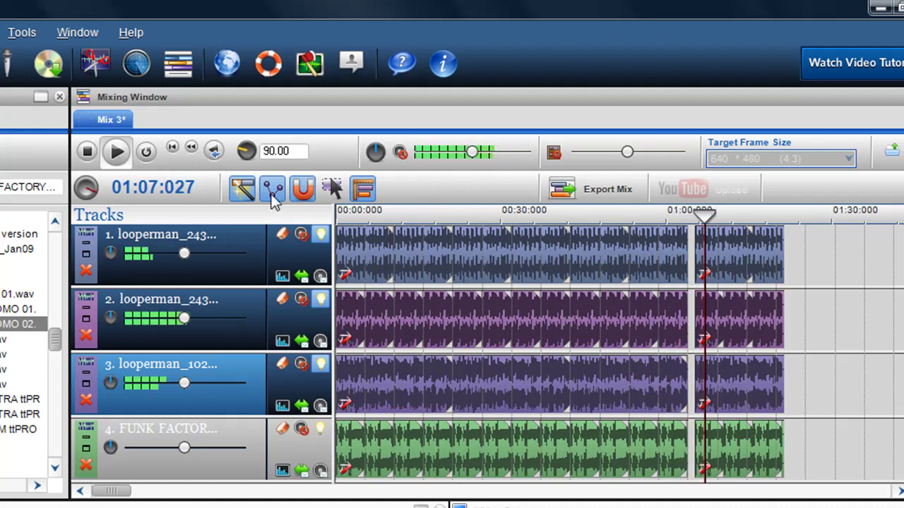
Add a third segment about 12 seconds long, starting at about 01:25, on all four tracks during playback, and stop the mix
left_click_drag(804, 449, 865, 333)
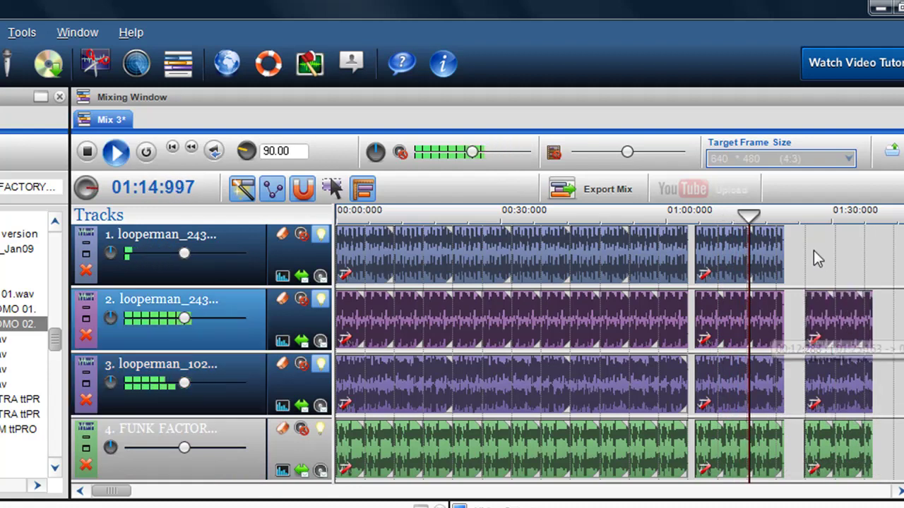
left_click(809, 268)
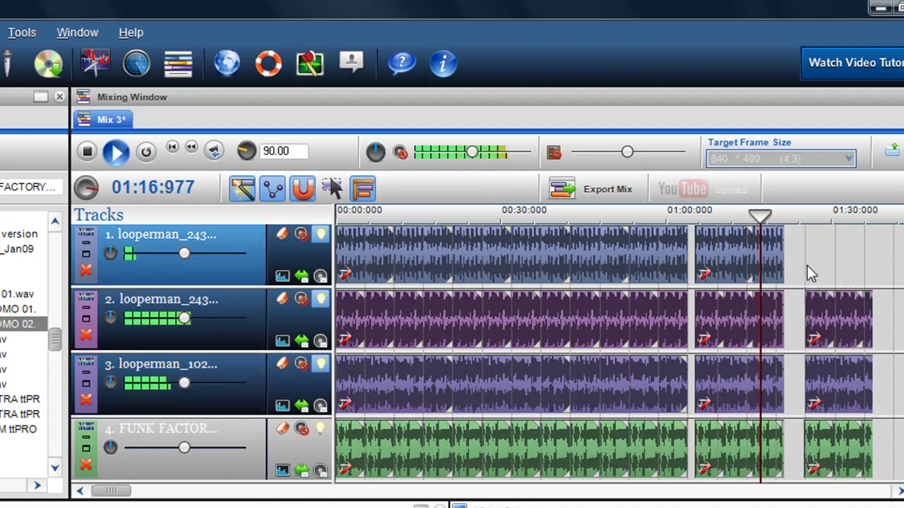
key("ctrl+v")
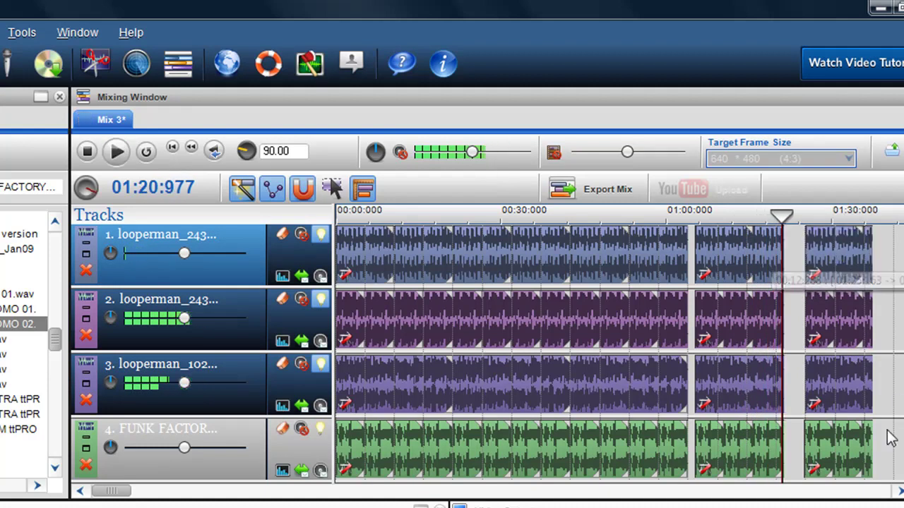
left_click(87, 152)
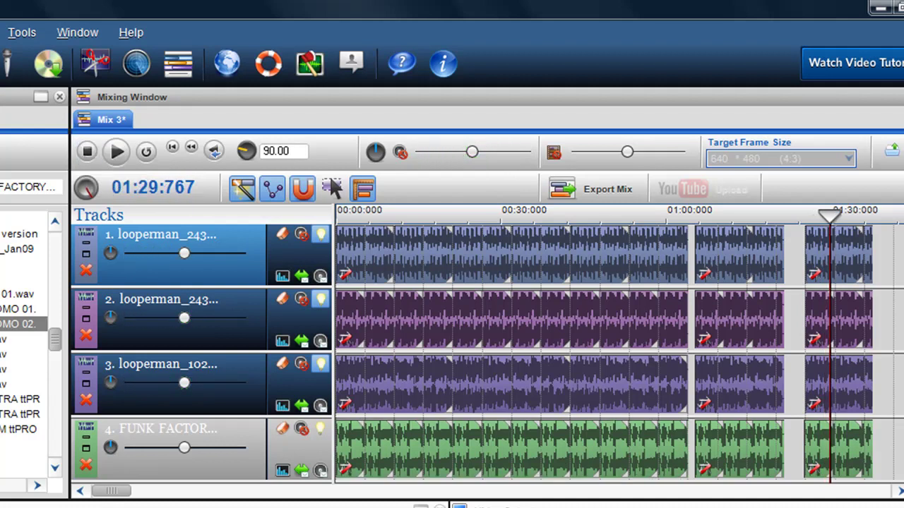